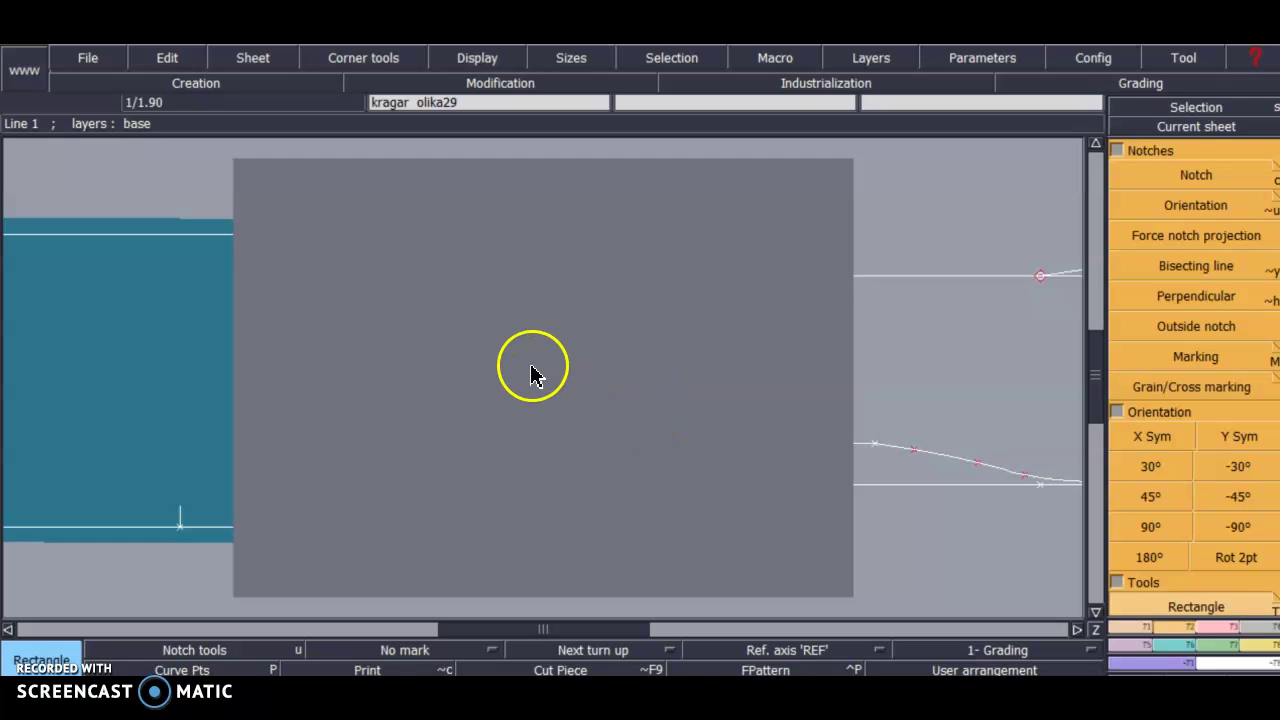
Draw a rectangle 195 mm wide and 50 mm high on the empty pattern sheet
{"action": "left_click", "coordinate": [362, 305]}
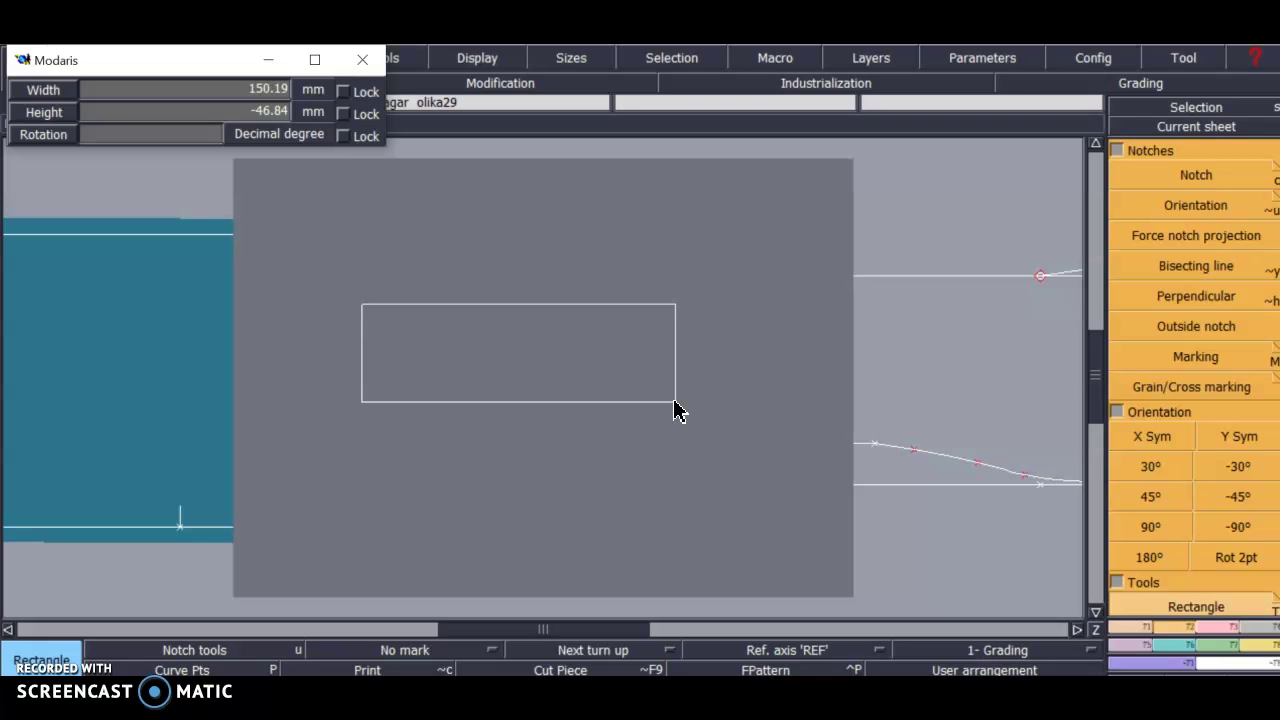
{"action": "key", "text": "Tab"}
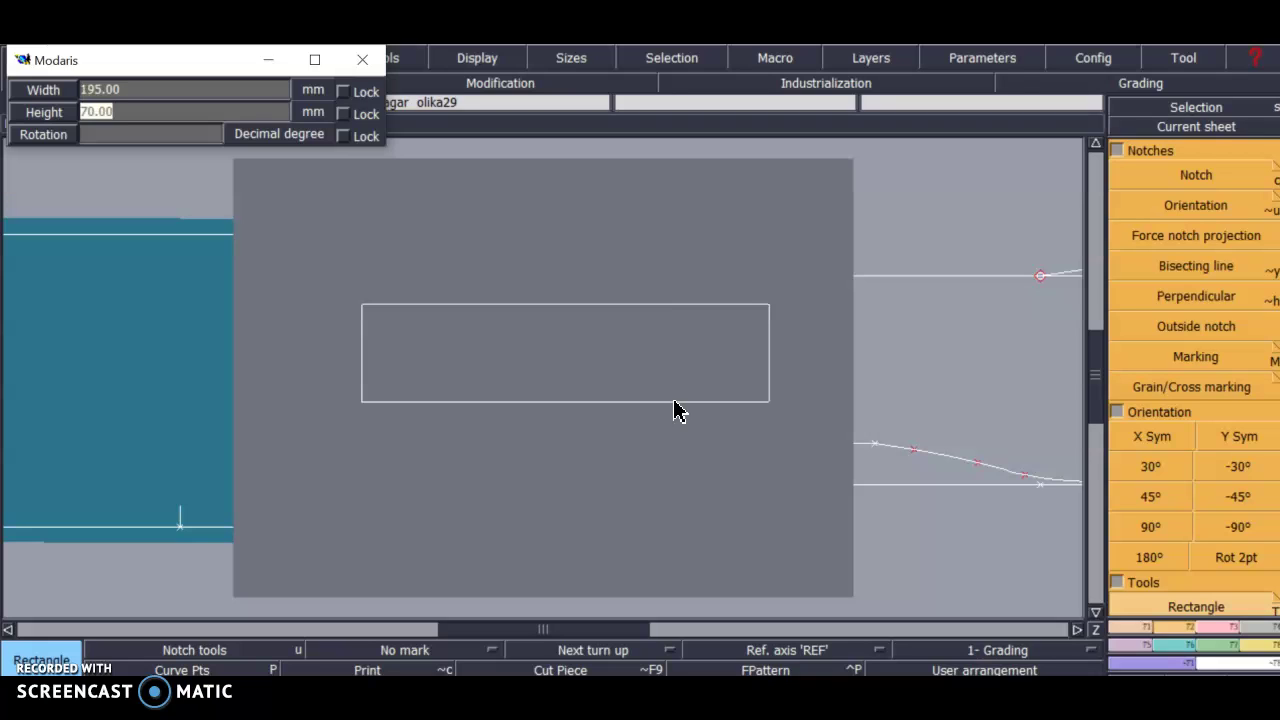
{"action": "key", "text": "Return"}
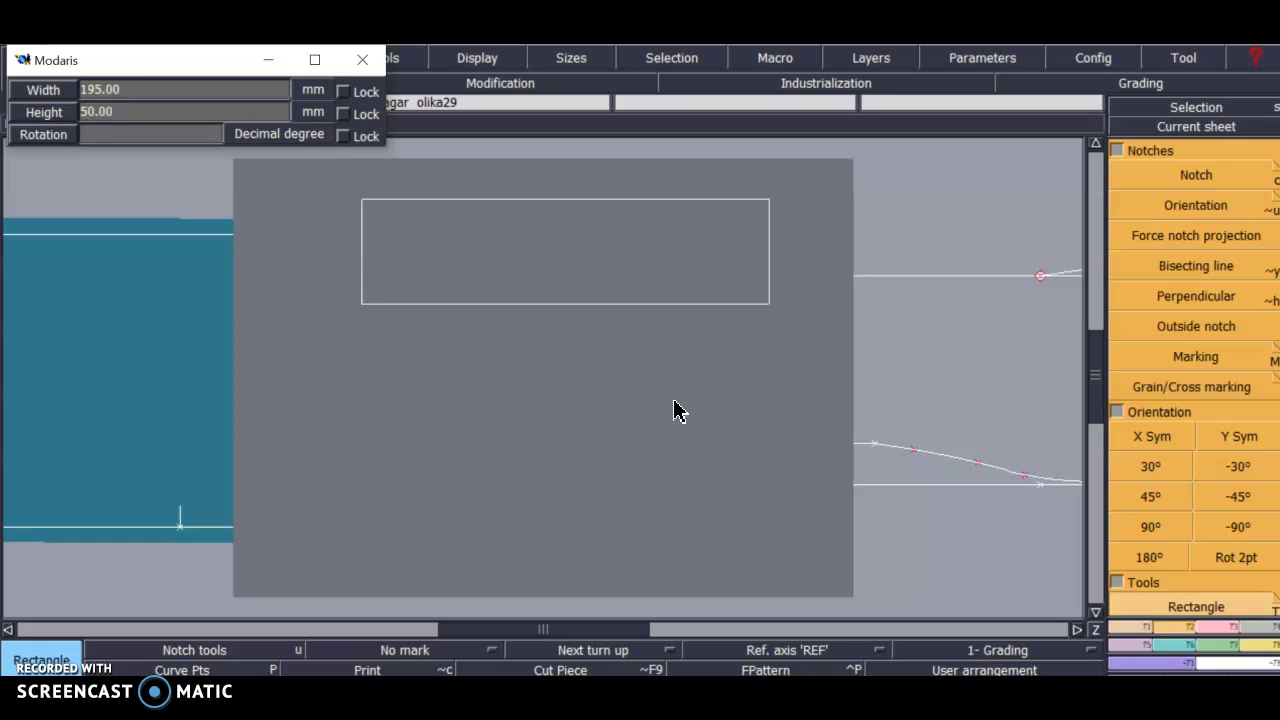
{"action": "left_click", "coordinate": [722, 250]}
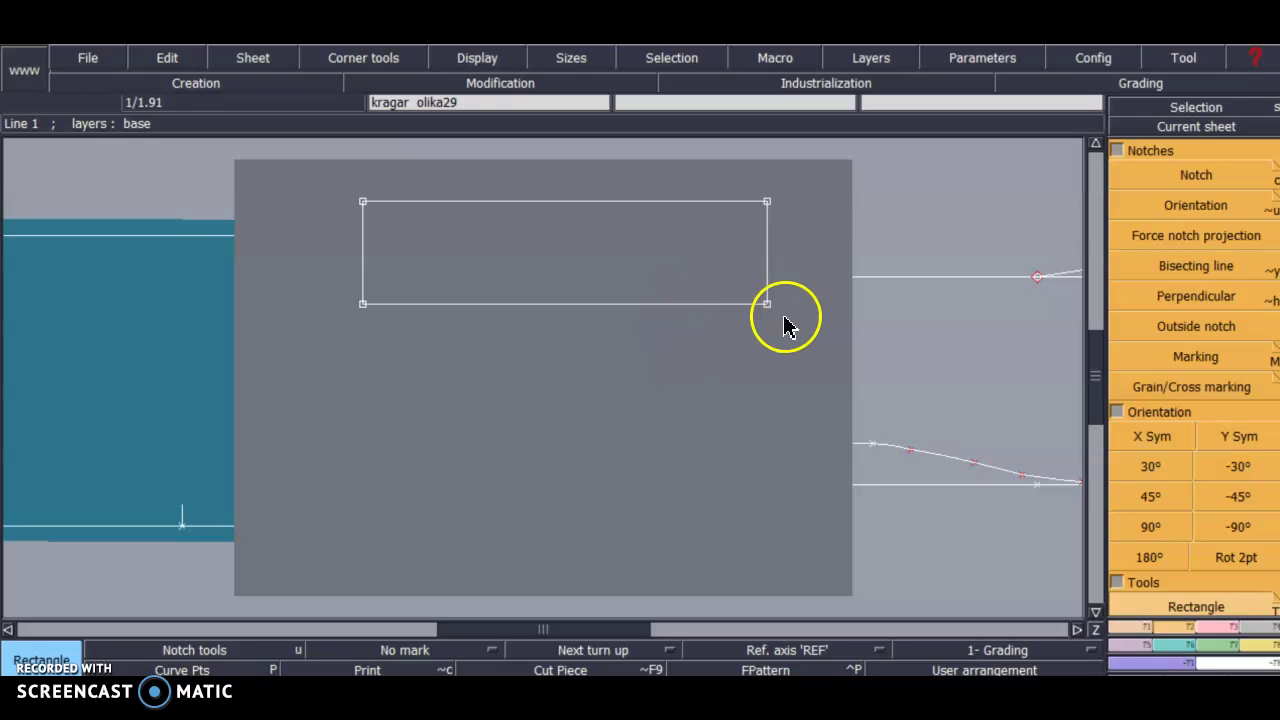
Add a point on the rectangle's left edge, 10 mm above the lower-left corner
{"action": "key", "text": "s"}
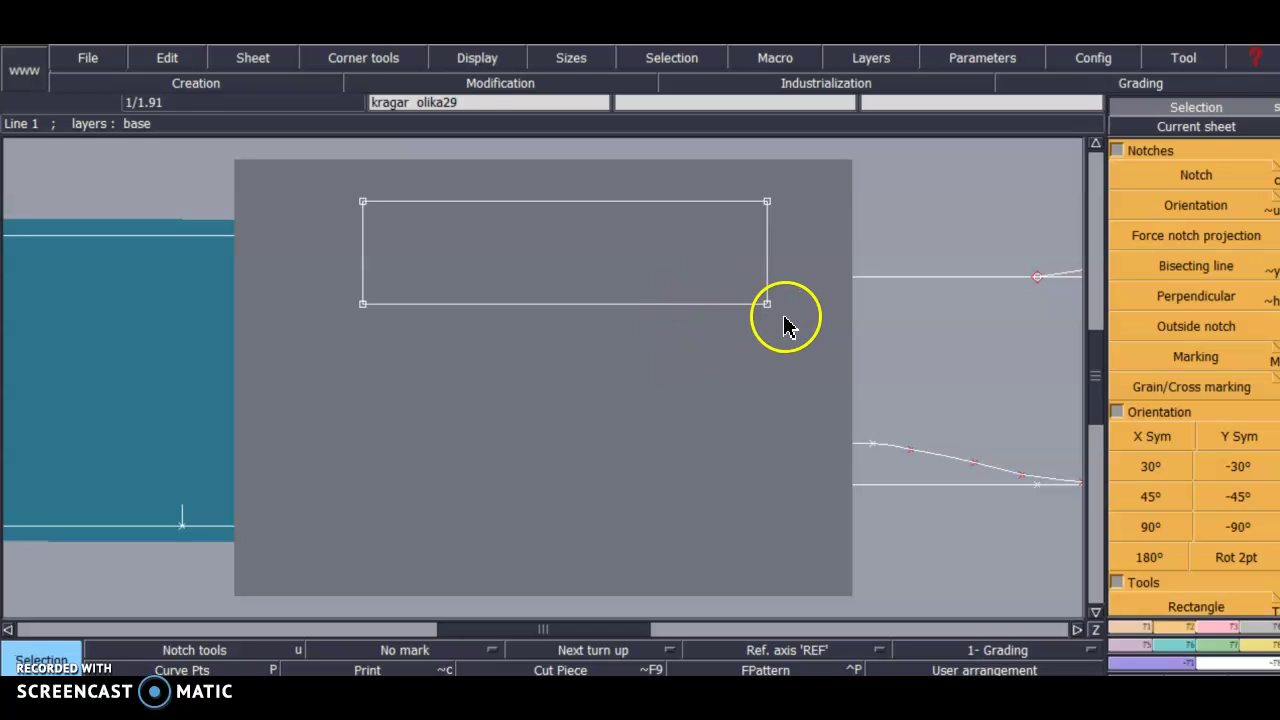
{"action": "key", "text": "j"}
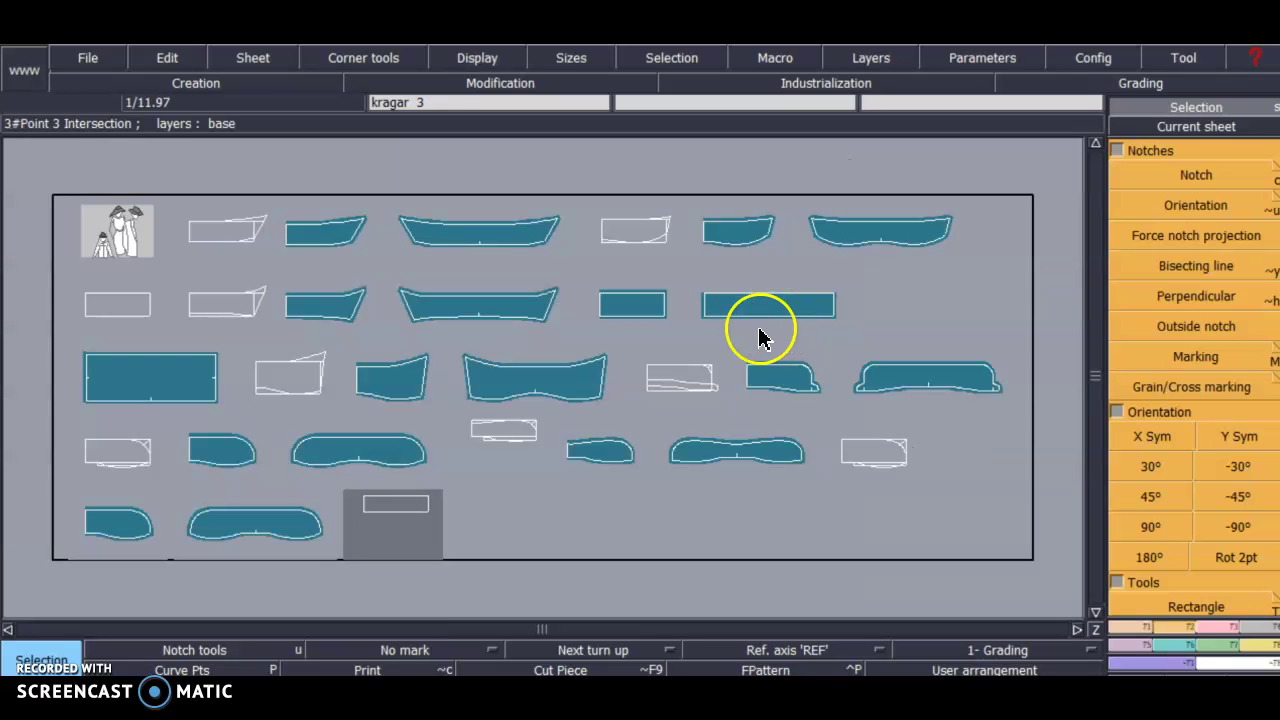
{"action": "key", "text": "i"}
{"action": "left_click", "coordinate": [445, 518]}
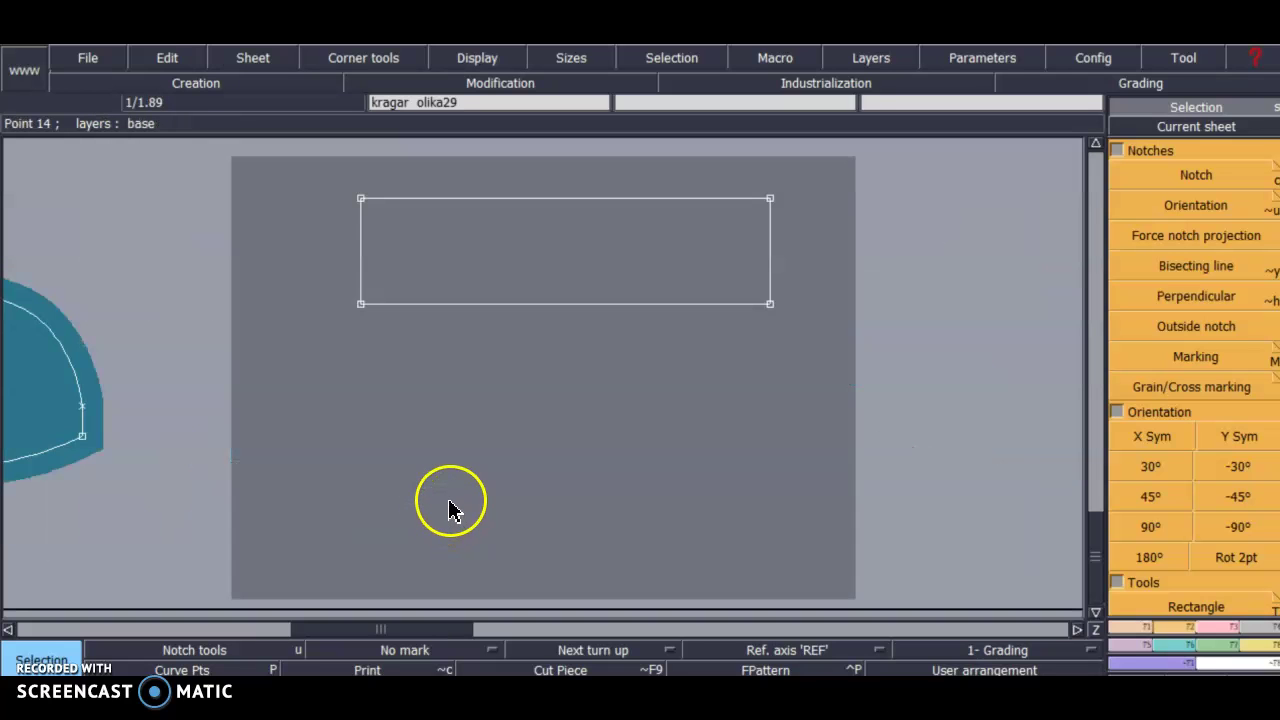
{"action": "left_click", "coordinate": [814, 355]}
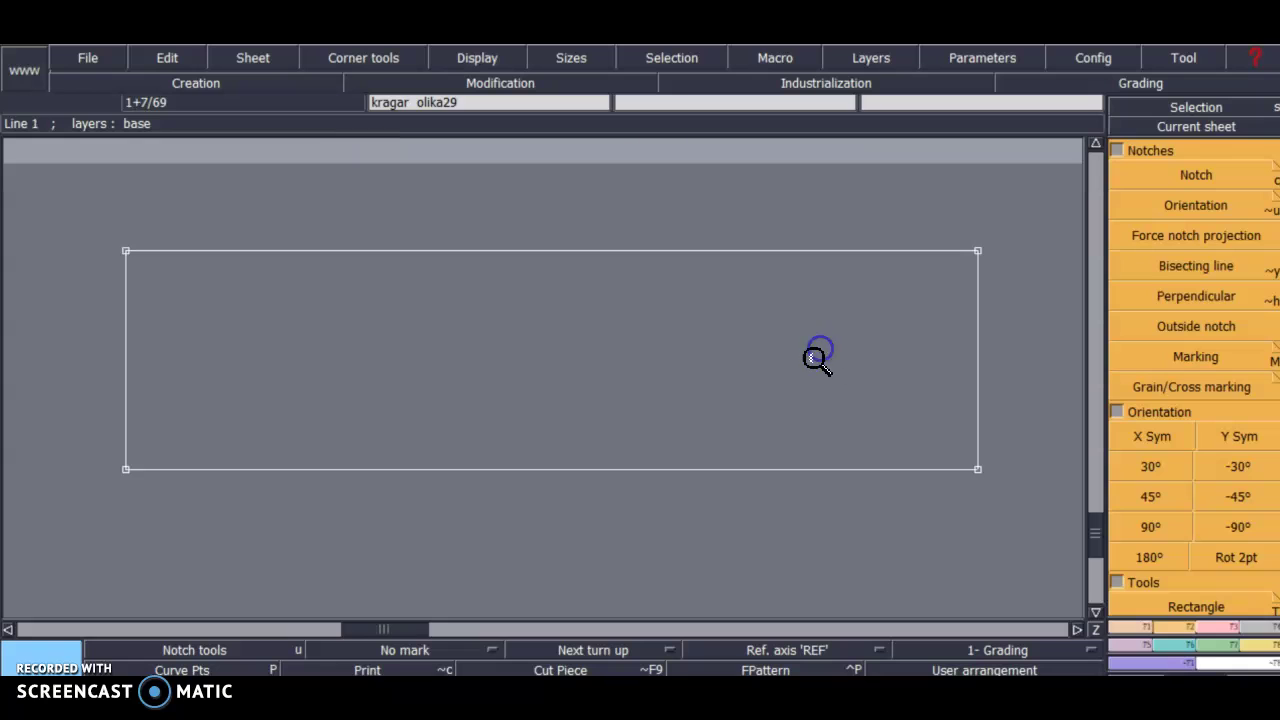
{"action": "key", "text": "s"}
{"action": "left_click", "coordinate": [643, 224]}
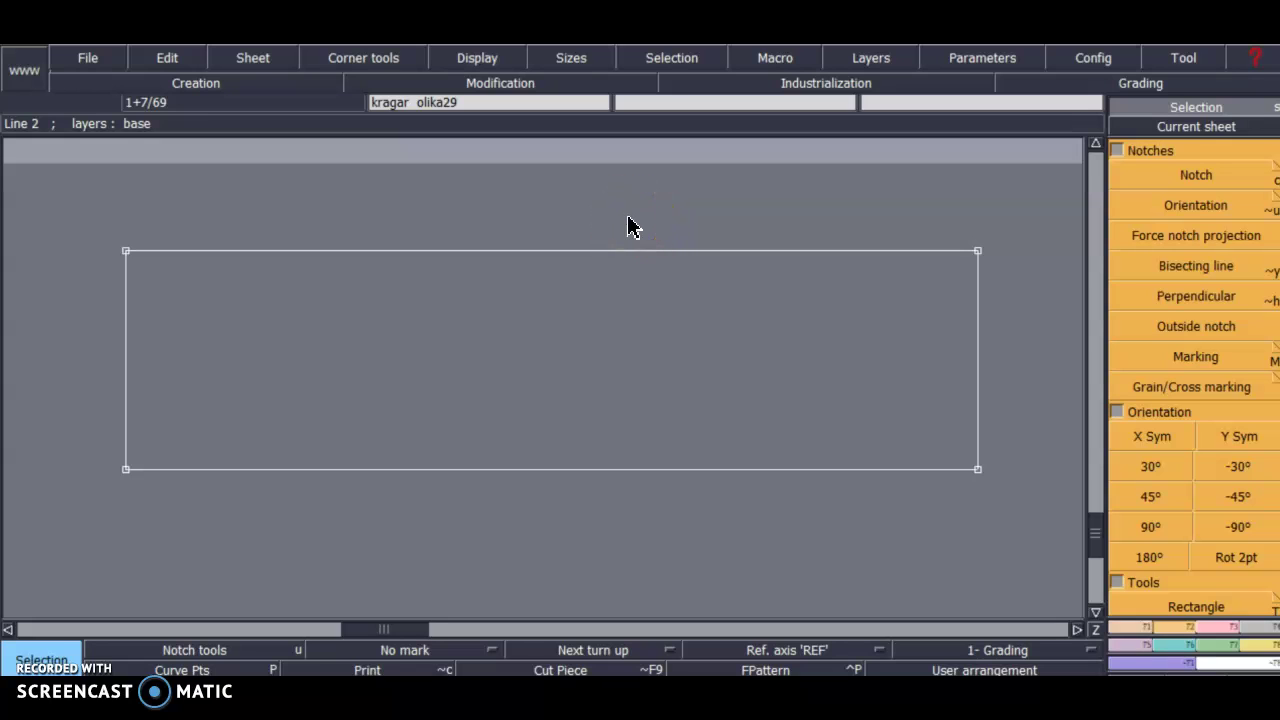
{"action": "left_click", "coordinate": [630, 226]}
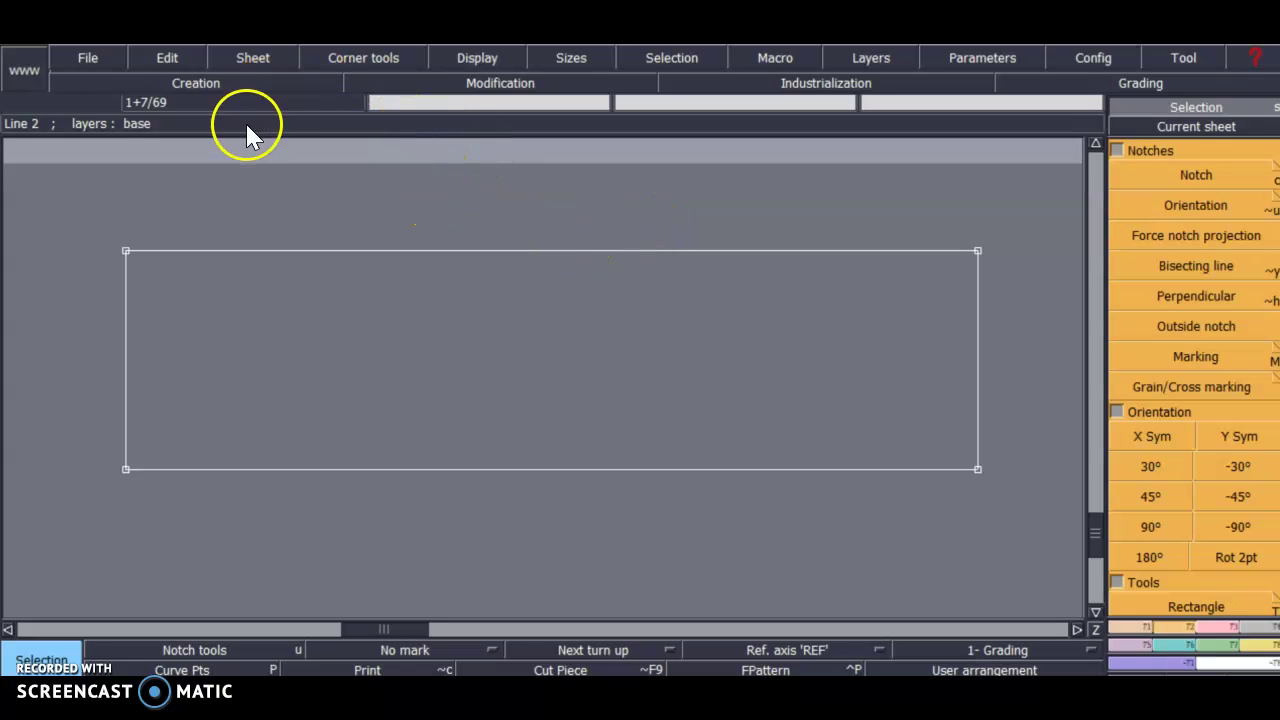
{"action": "left_click", "coordinate": [101, 326]}
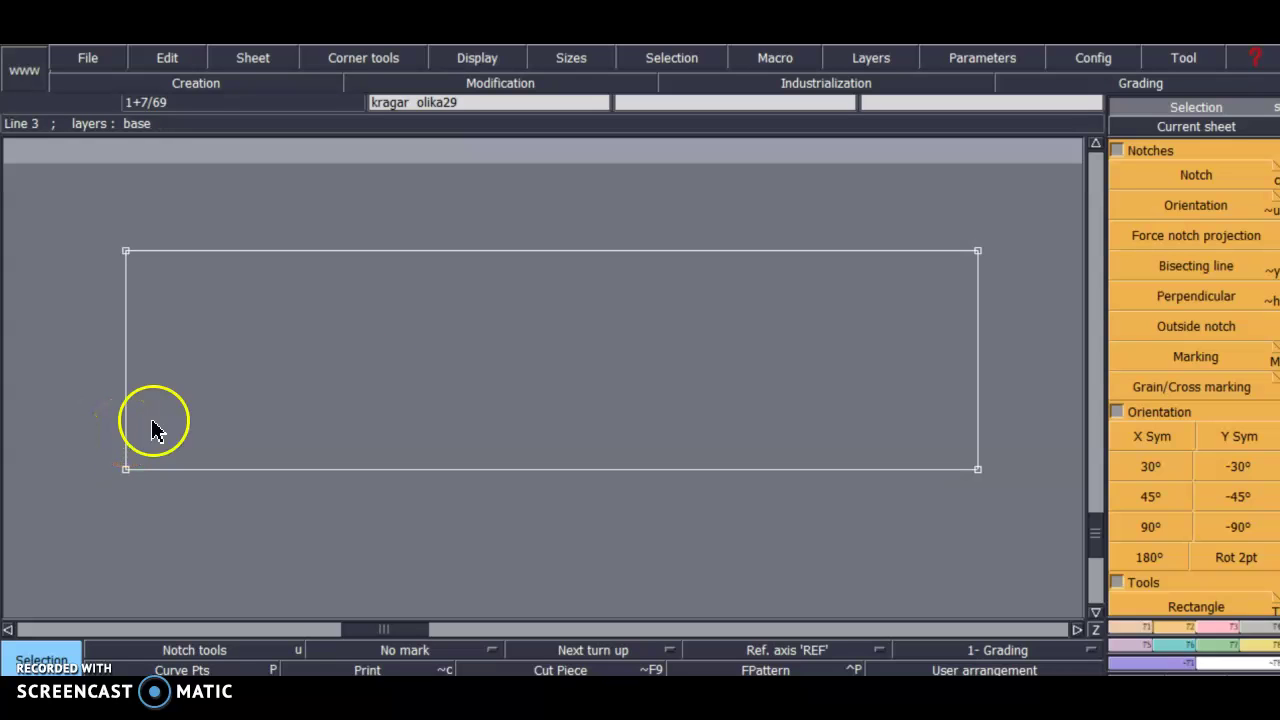
{"action": "left_click", "coordinate": [1120, 628]}
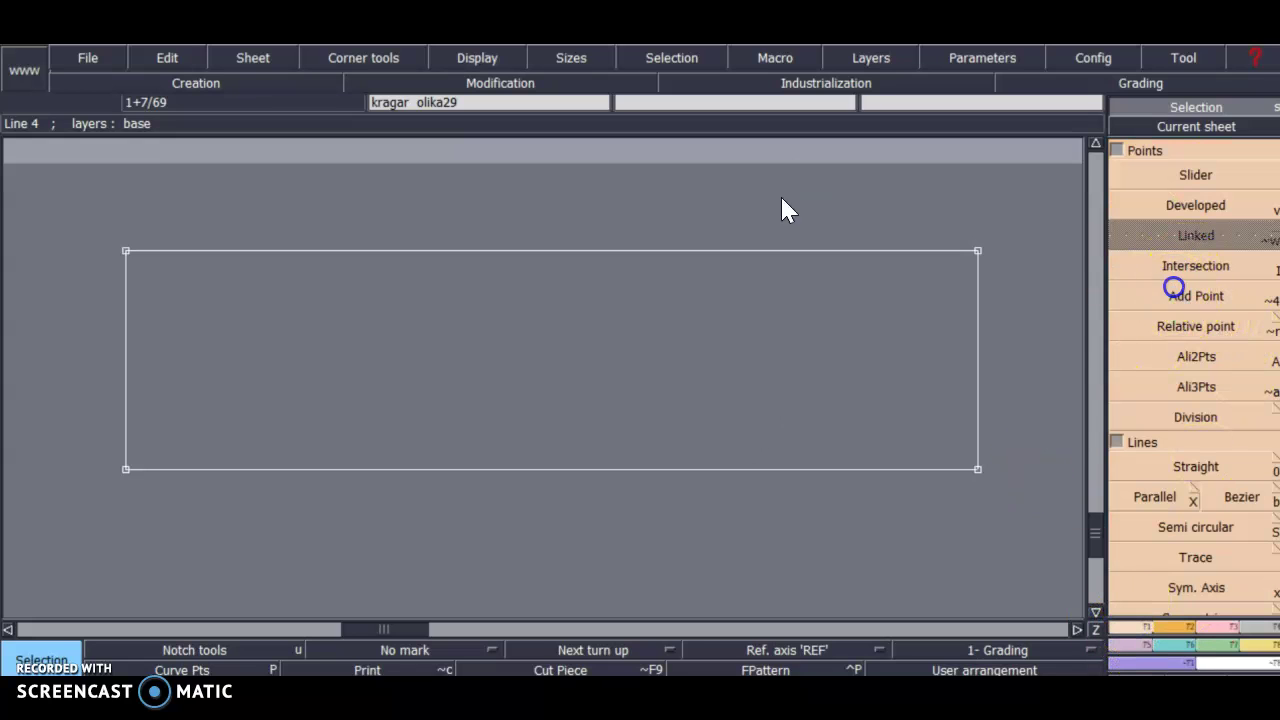
{"action": "left_click", "coordinate": [126, 468]}
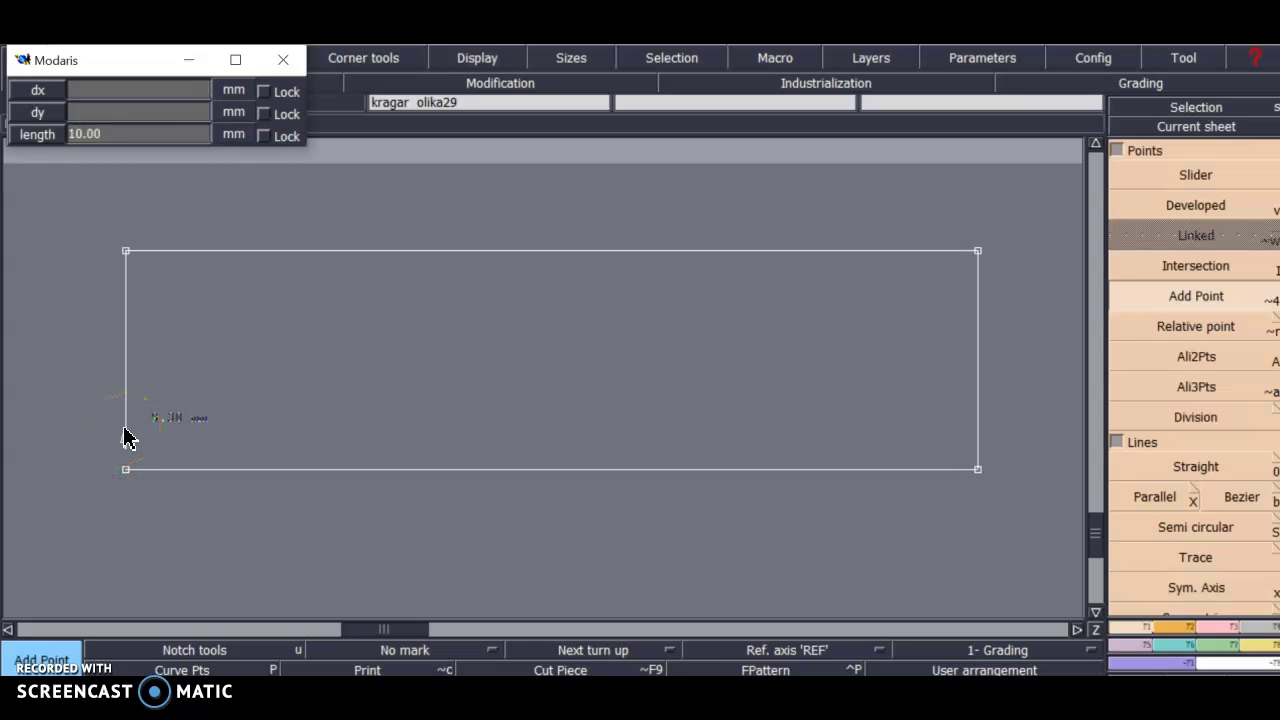
{"action": "left_click", "coordinate": [125, 427]}
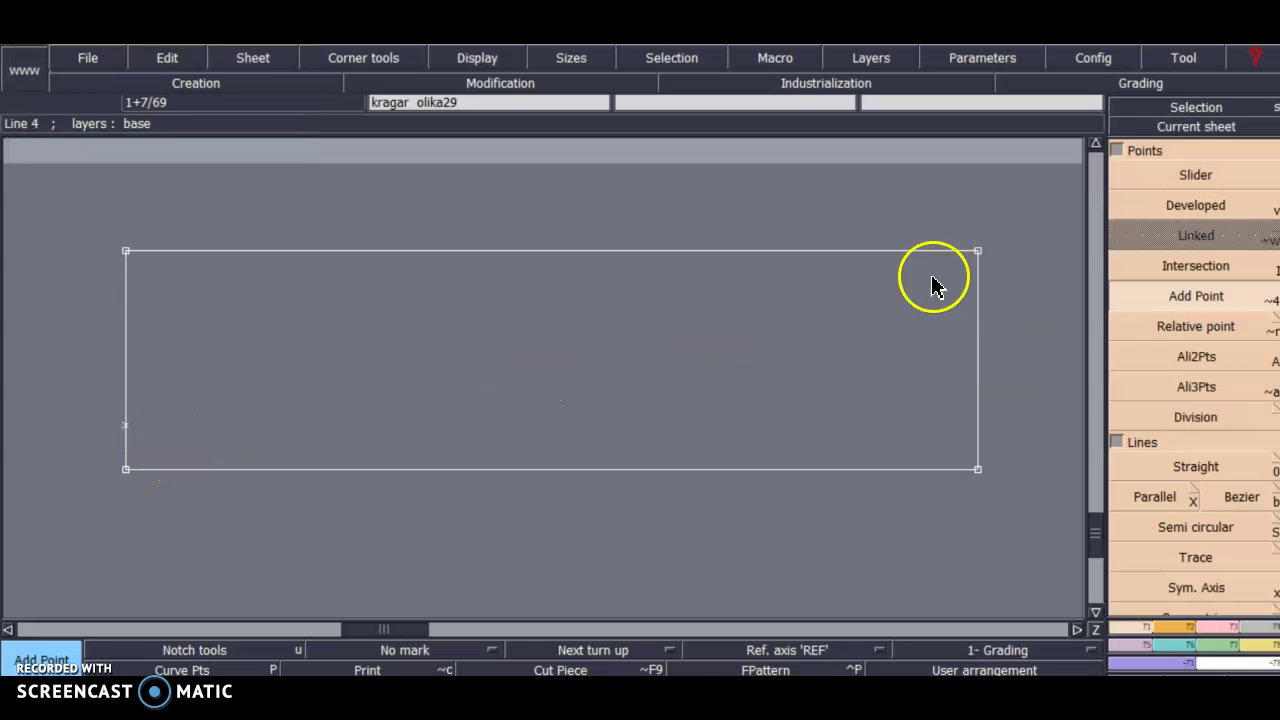
Draw a straight line extending the top edge 10 mm beyond the upper-right corner, and join the lower-right corner to its end
{"action": "left_click", "coordinate": [1188, 468]}
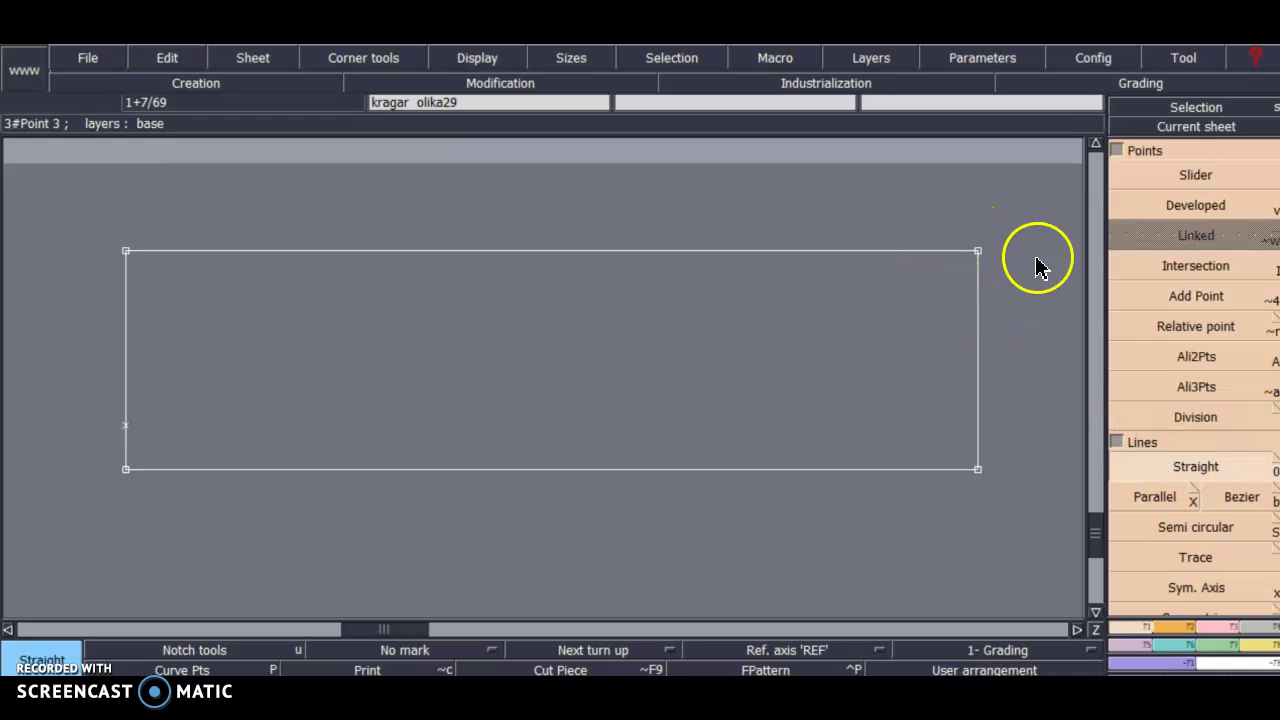
{"action": "left_click", "coordinate": [978, 252]}
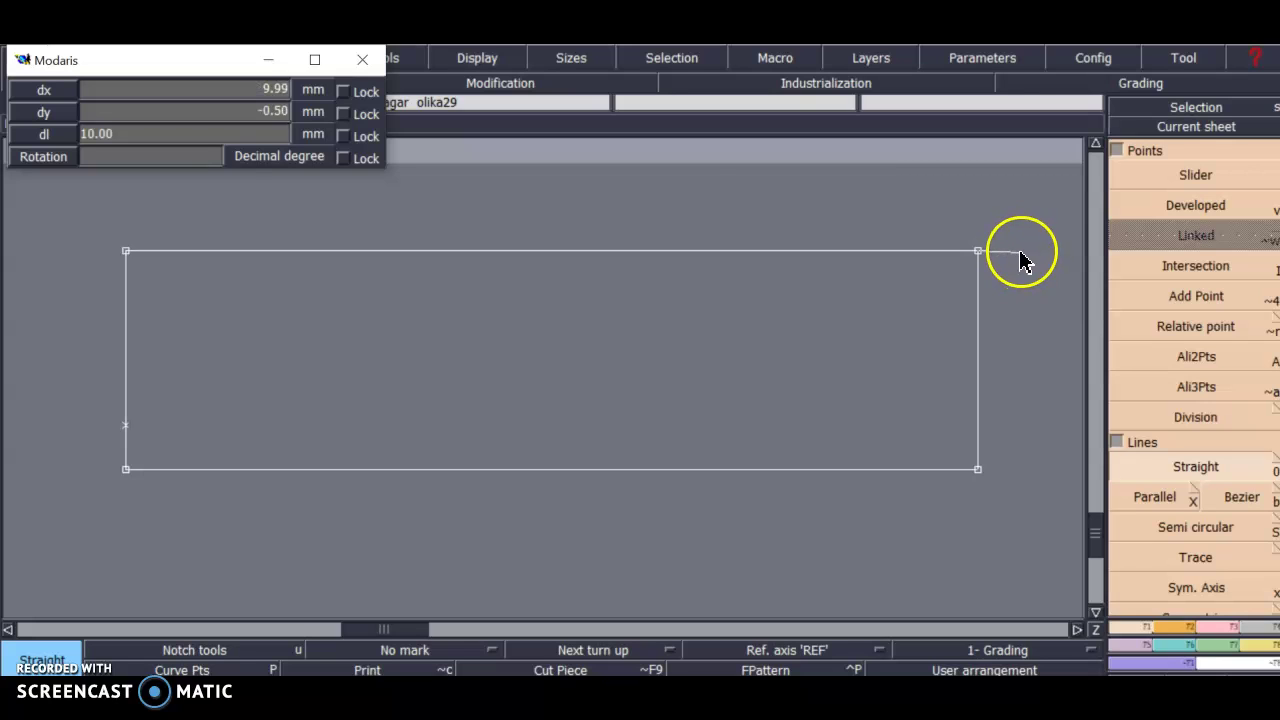
{"action": "left_click", "coordinate": [1022, 250]}
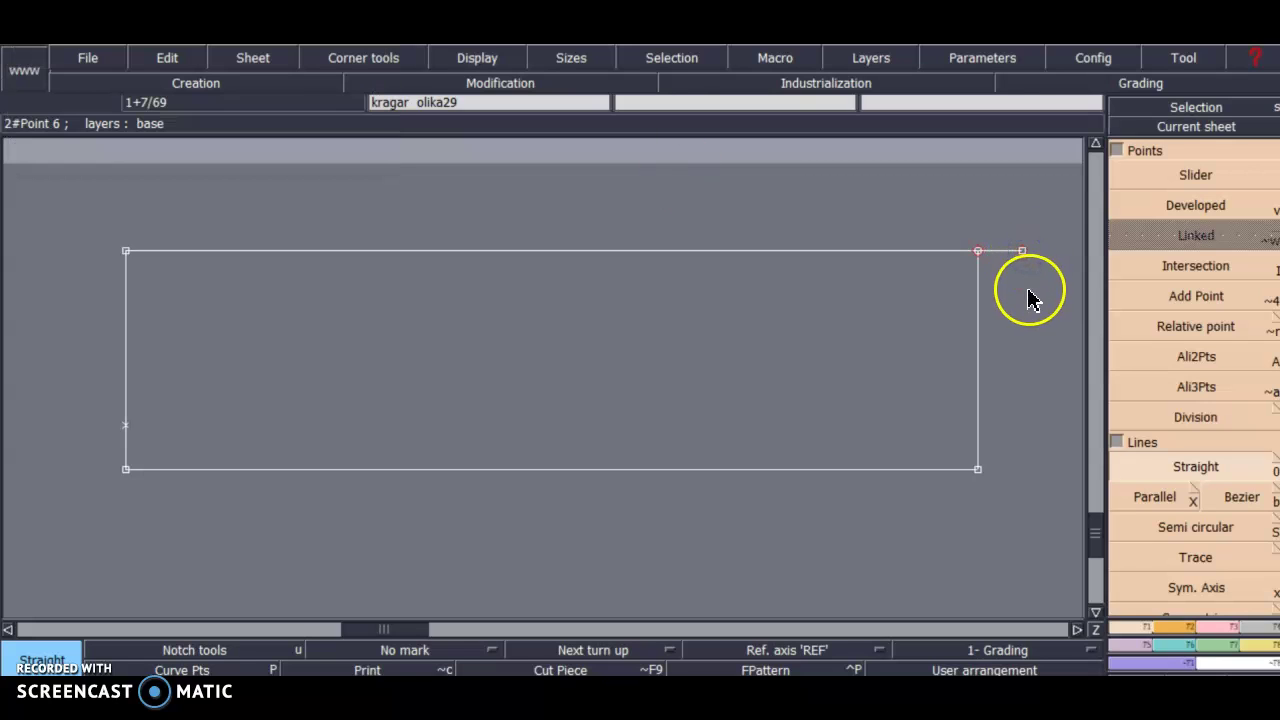
{"action": "left_click", "coordinate": [978, 470]}
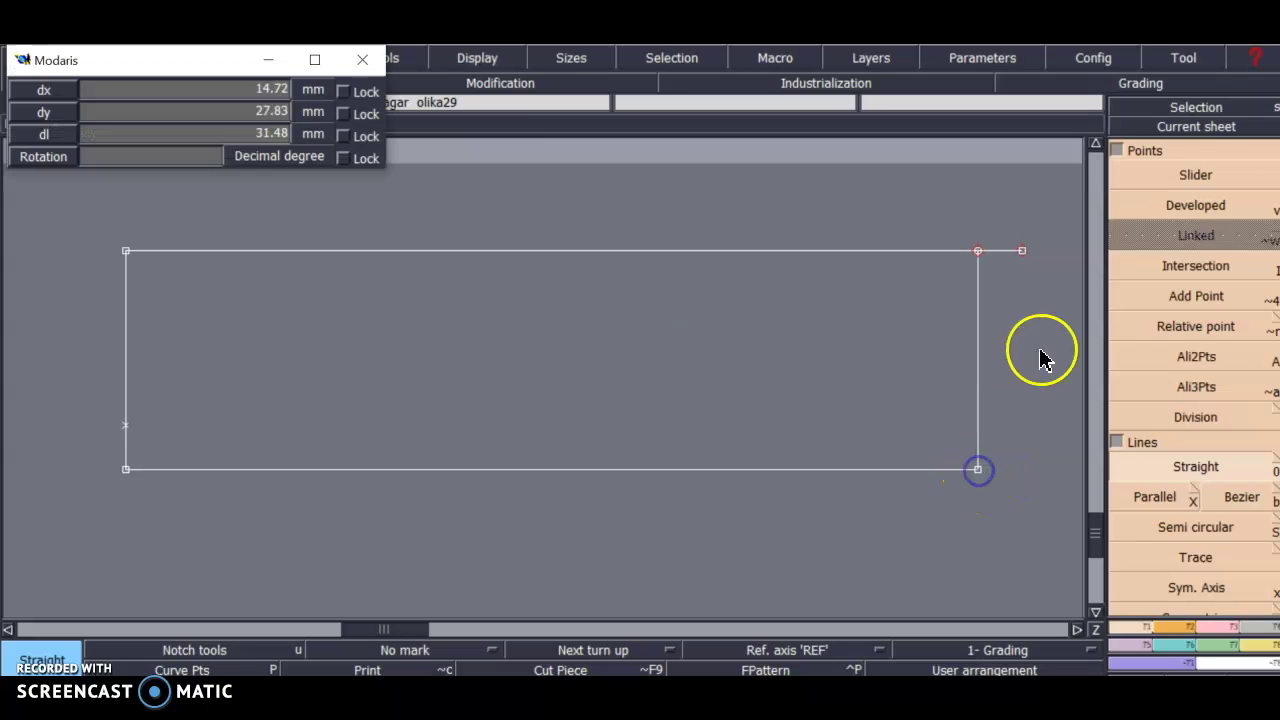
{"action": "left_click", "coordinate": [1021, 250]}
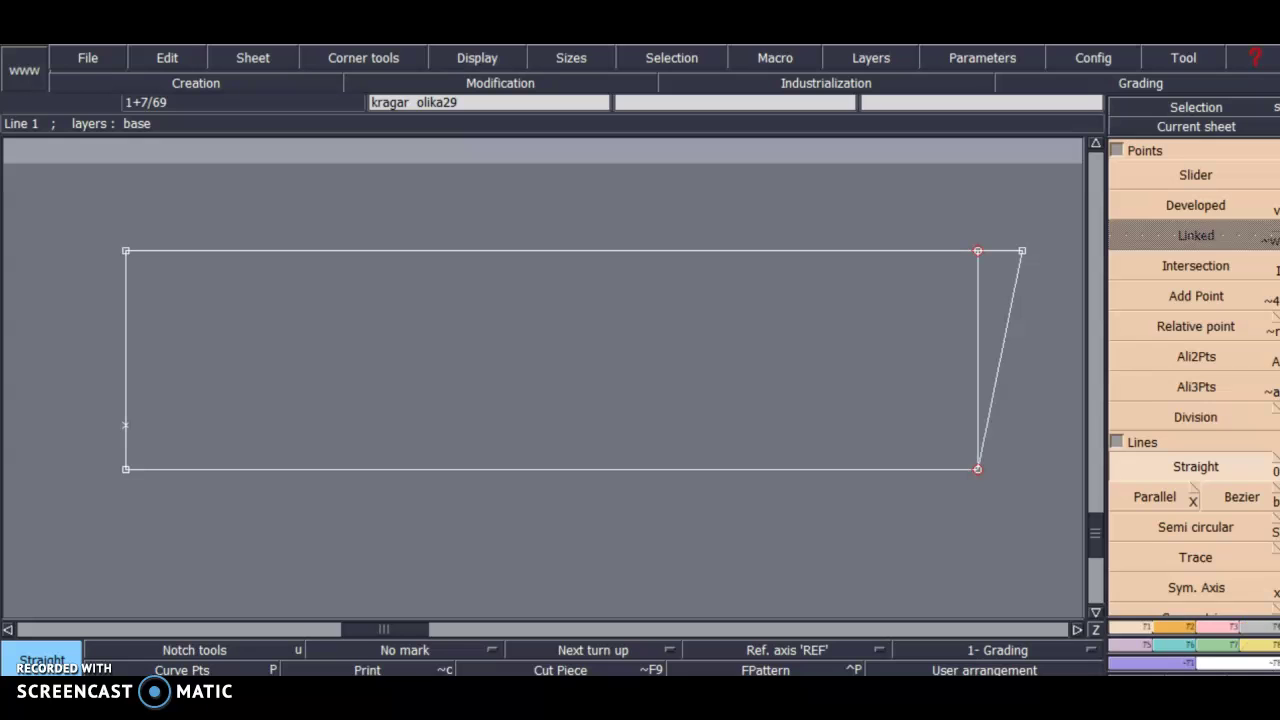
Draw a Bezier curve from the added left-edge point through four intermediate points to the rectangle's lower-right corner
{"action": "left_click", "coordinate": [1212, 508]}
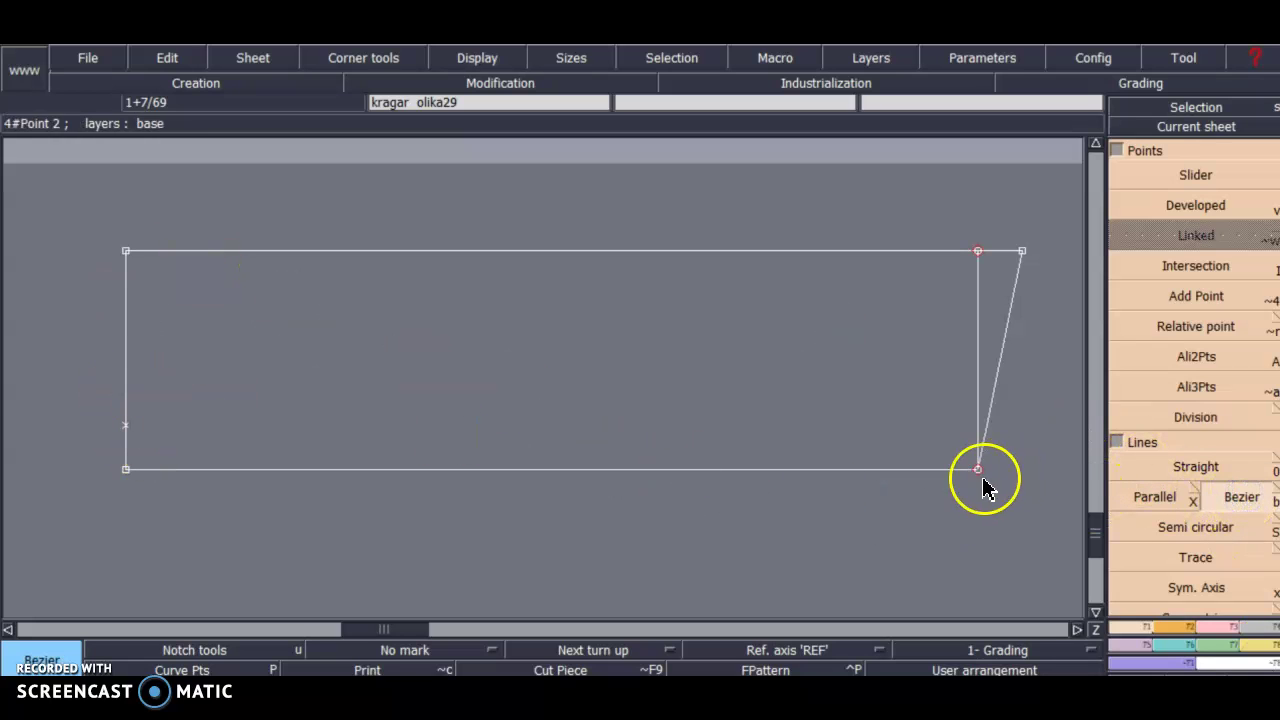
{"action": "left_click", "coordinate": [126, 428]}
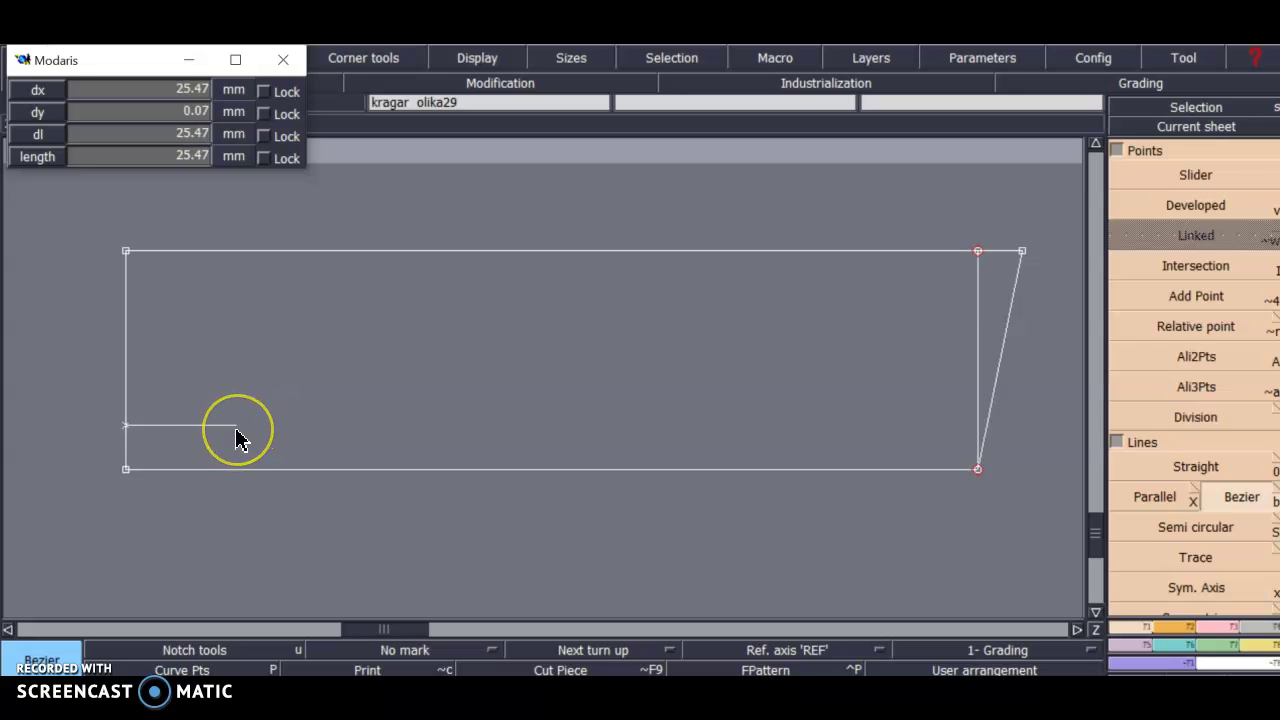
{"action": "left_click", "coordinate": [449, 429]}
{"action": "left_click", "coordinate": [659, 438]}
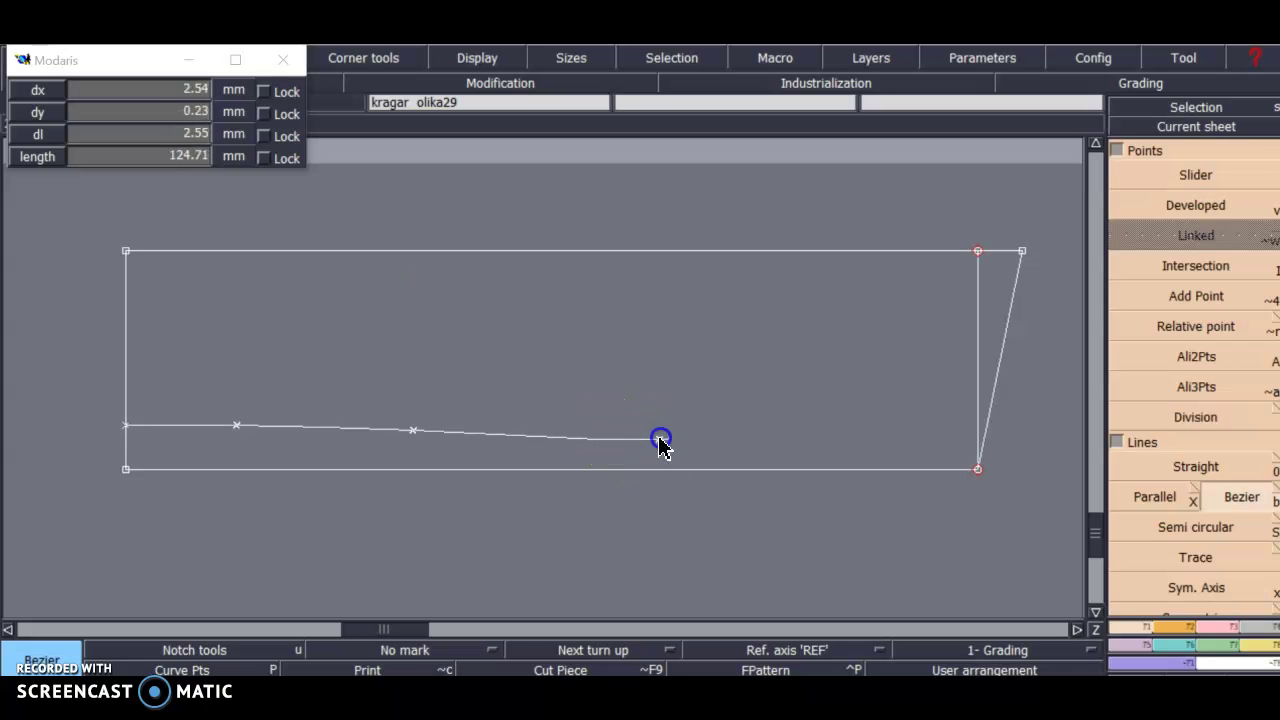
{"action": "left_click", "coordinate": [847, 447]}
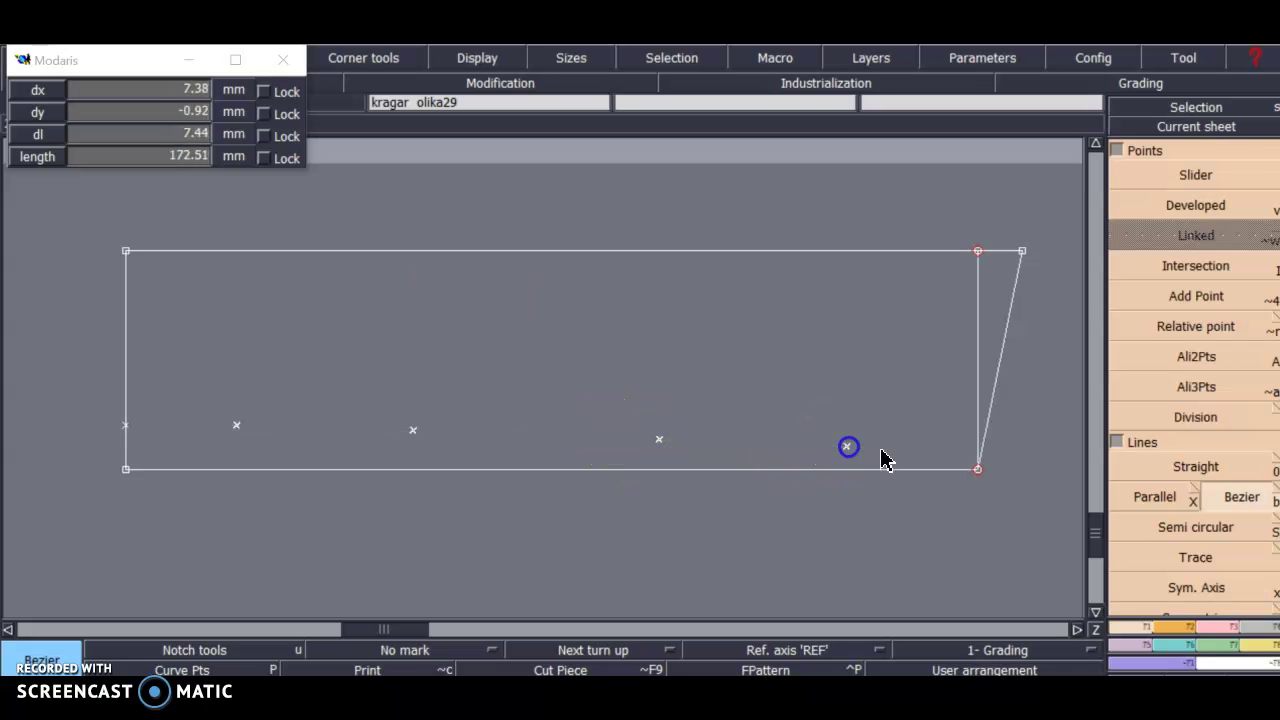
{"action": "left_click", "coordinate": [978, 468]}
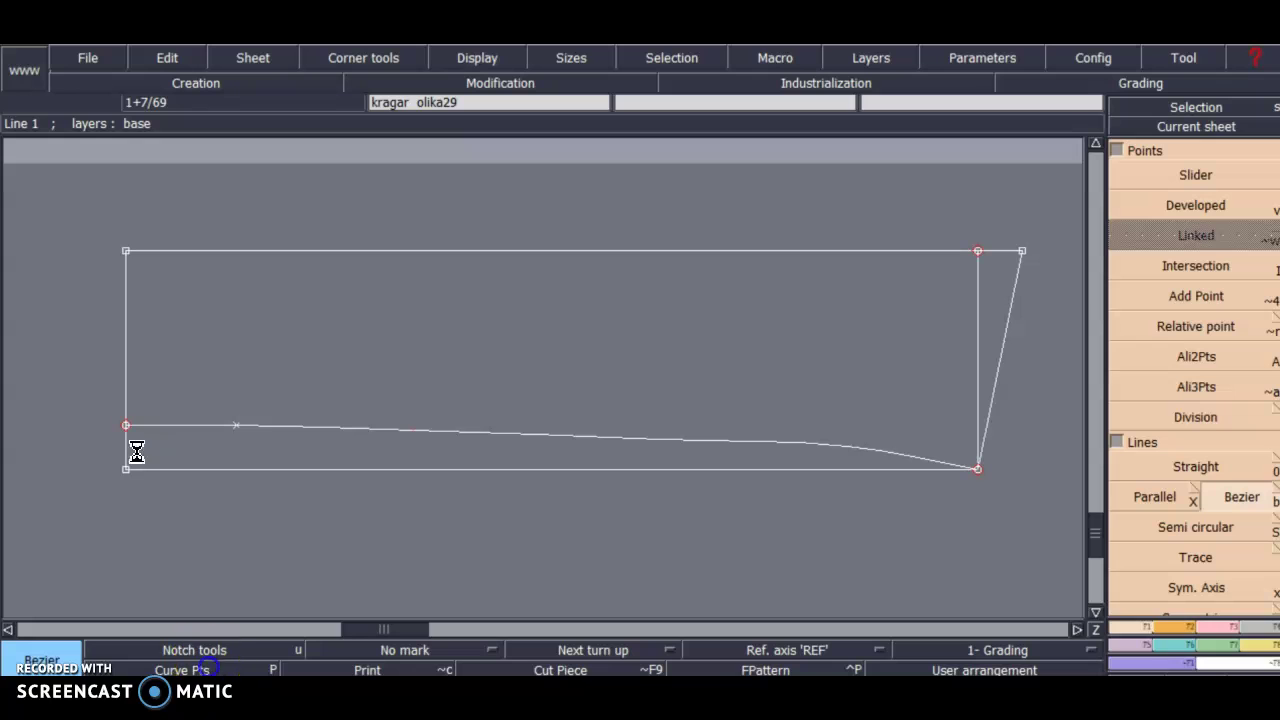
Display the curve points and reshape the three nearest the right end so the lower collar curve runs smoothly
{"action": "left_click", "coordinate": [208, 668]}
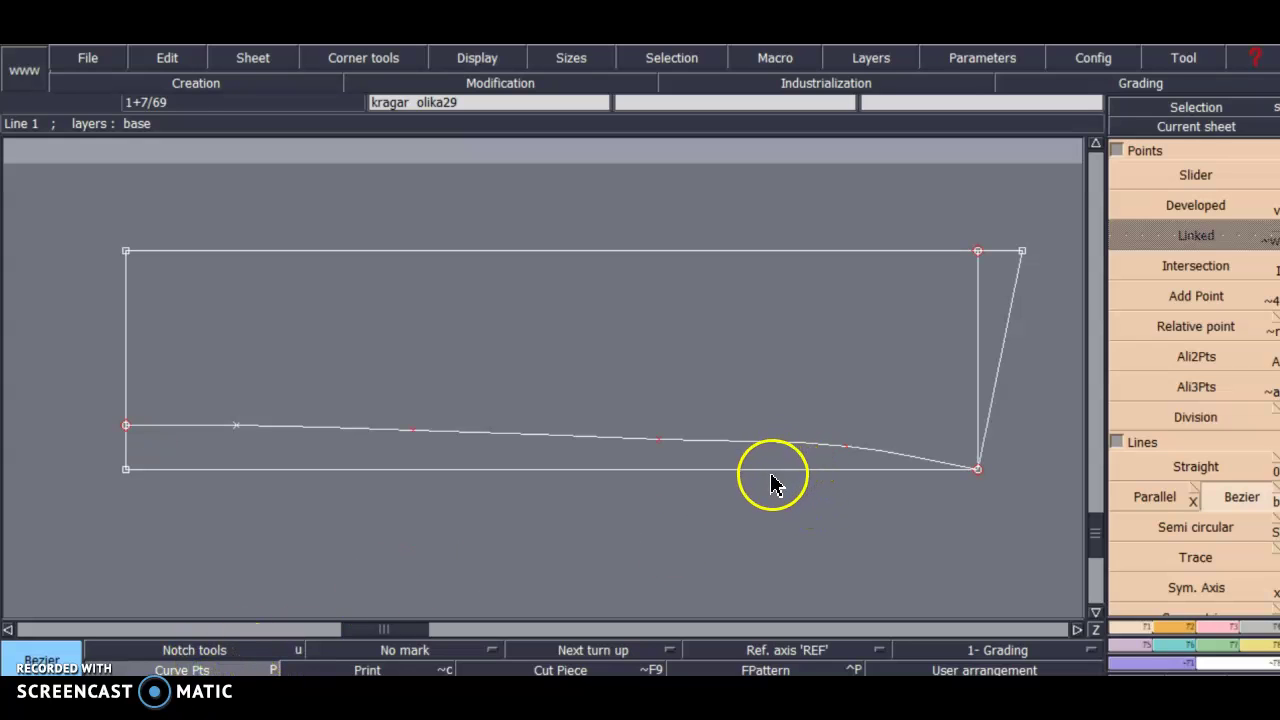
{"action": "left_click", "coordinate": [851, 450]}
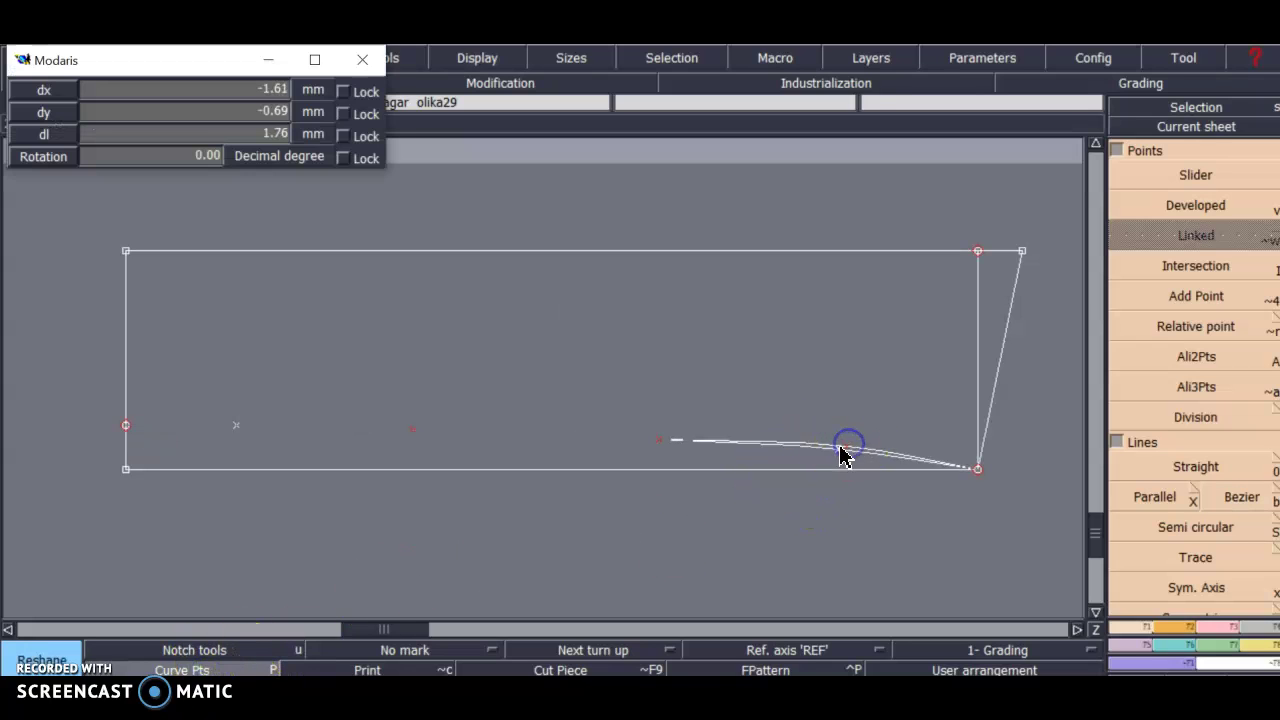
{"action": "left_click", "coordinate": [837, 456]}
{"action": "left_click", "coordinate": [660, 437]}
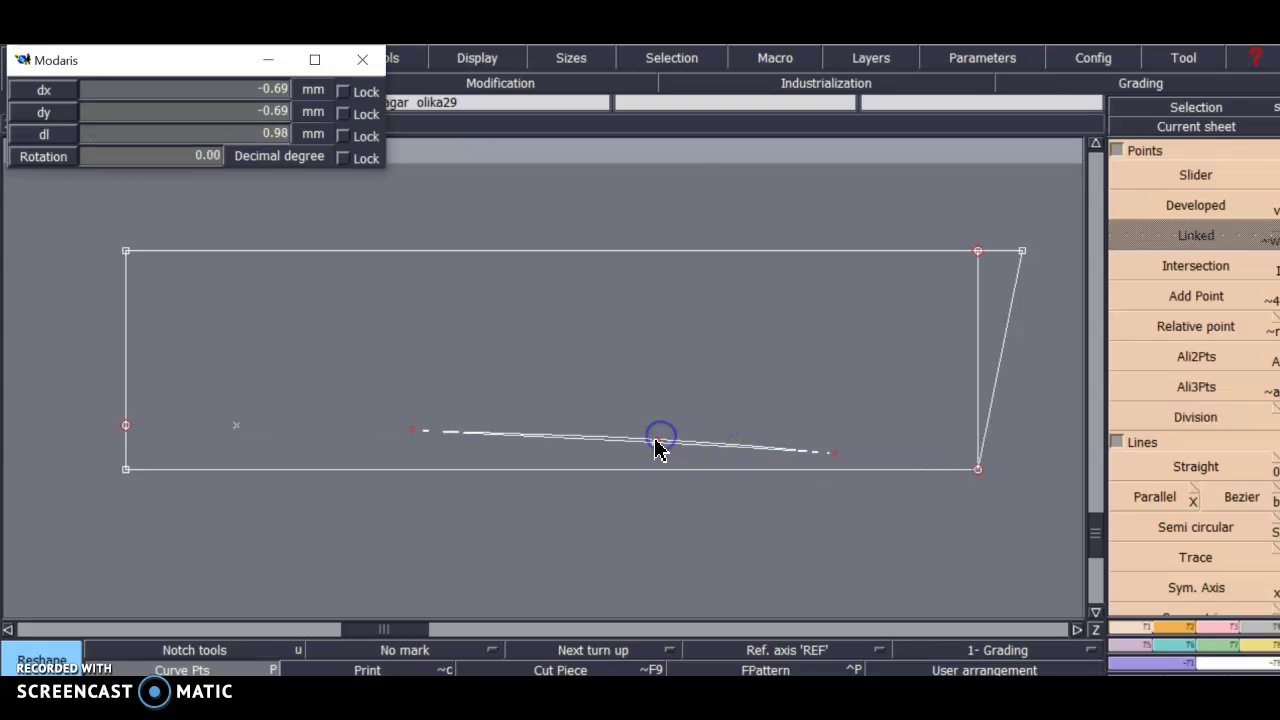
{"action": "left_click", "coordinate": [434, 297]}
{"action": "left_click", "coordinate": [403, 428]}
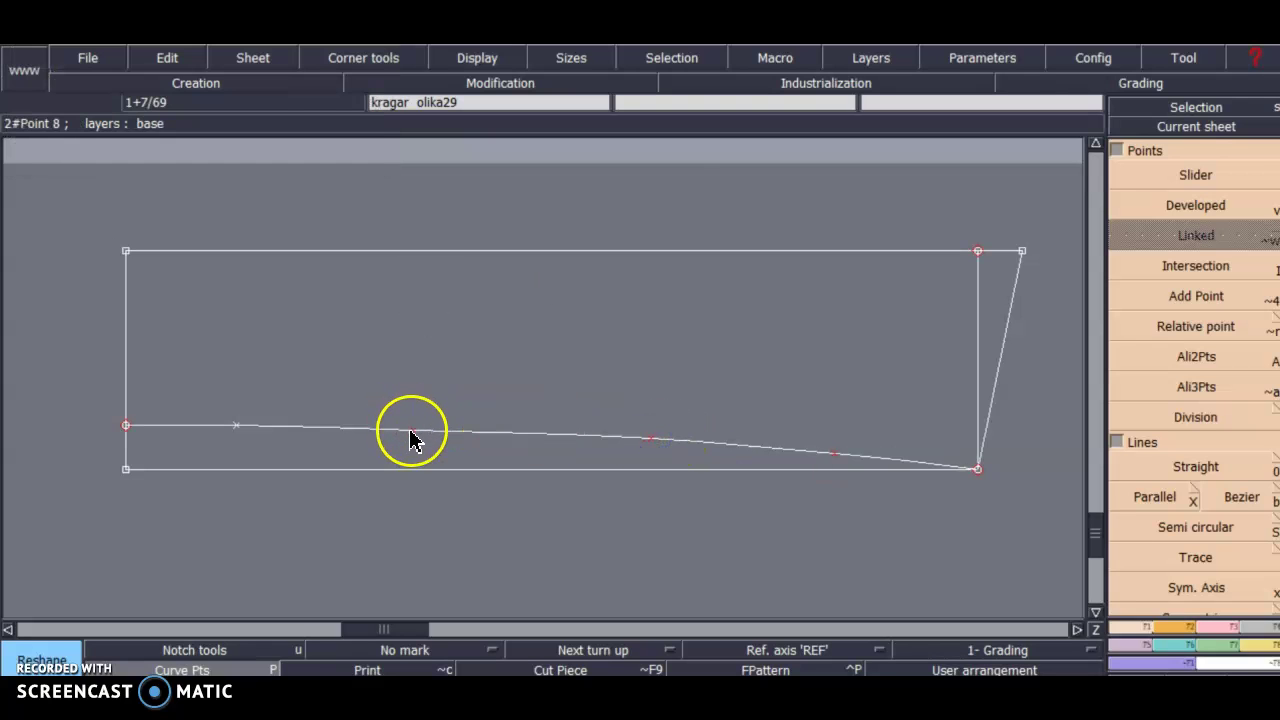
{"action": "left_click", "coordinate": [409, 430]}
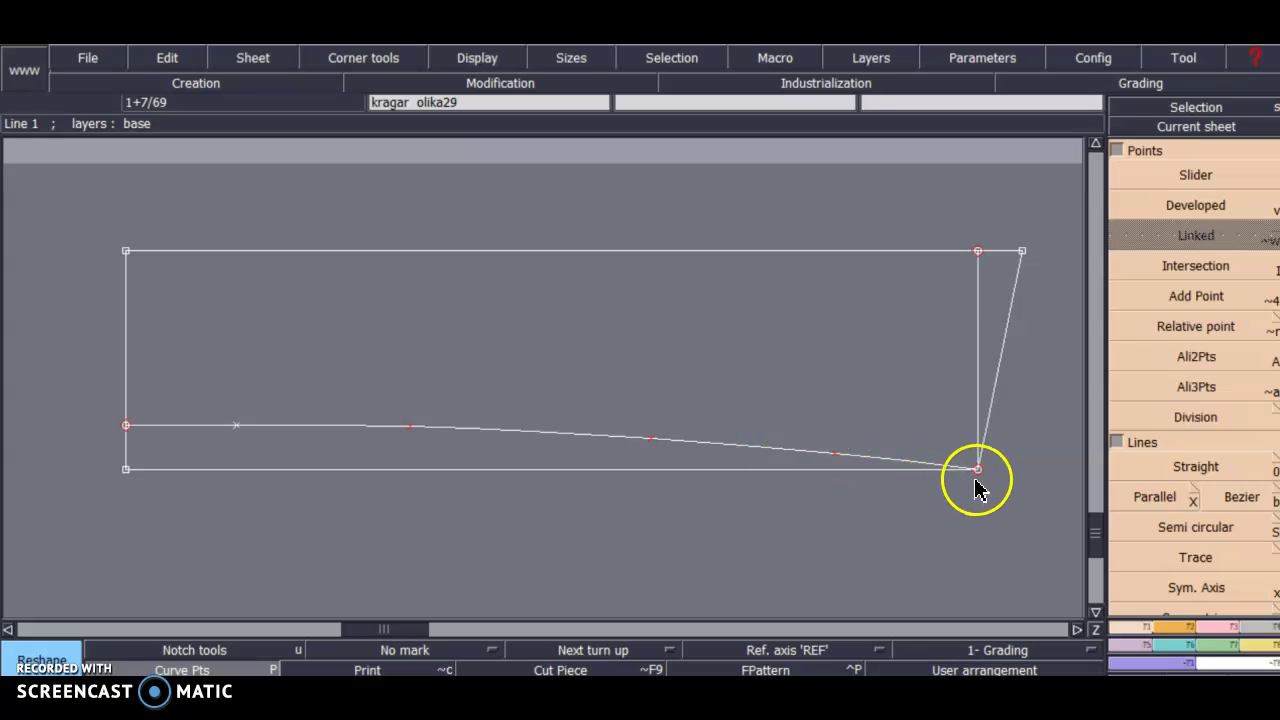
Cut the collar piece from the construction, bounded by the top edge, slanted end, lower curve and left edge
{"action": "key", "text": "s"}
{"action": "key", "text": "c"}
{"action": "left_click", "coordinate": [222, 306]}
{"action": "left_click", "coordinate": [999, 286]}
{"action": "key", "text": "s"}
On the new collar piece's sheet, merge the two segments of the top edge and delete the leftover point between them
{"action": "key", "text": "Home"}
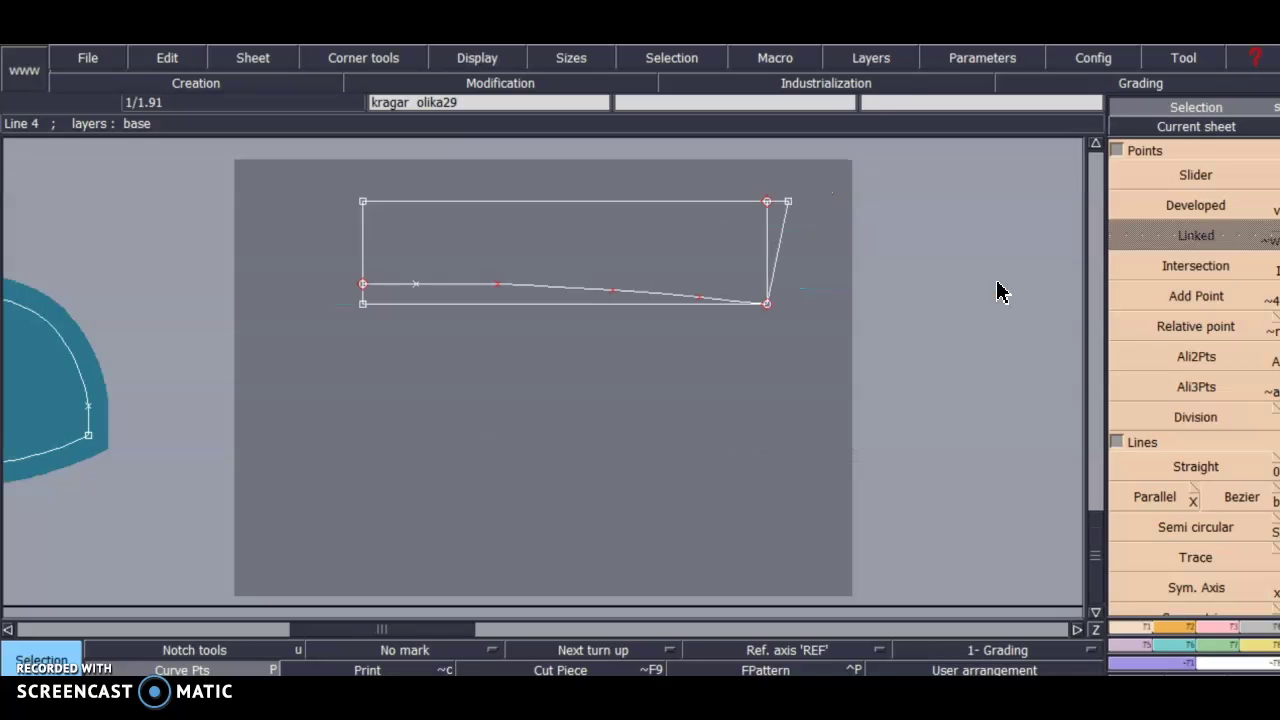
{"action": "key", "text": "j"}
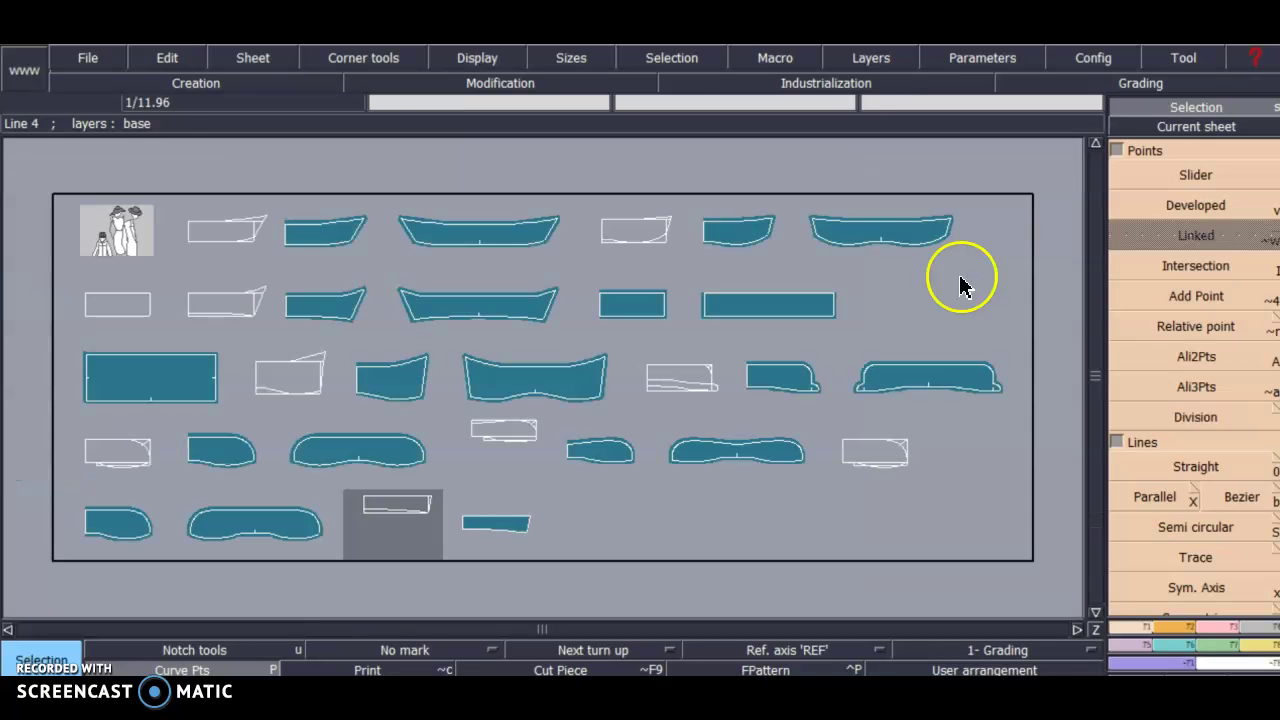
{"action": "left_click", "coordinate": [503, 500]}
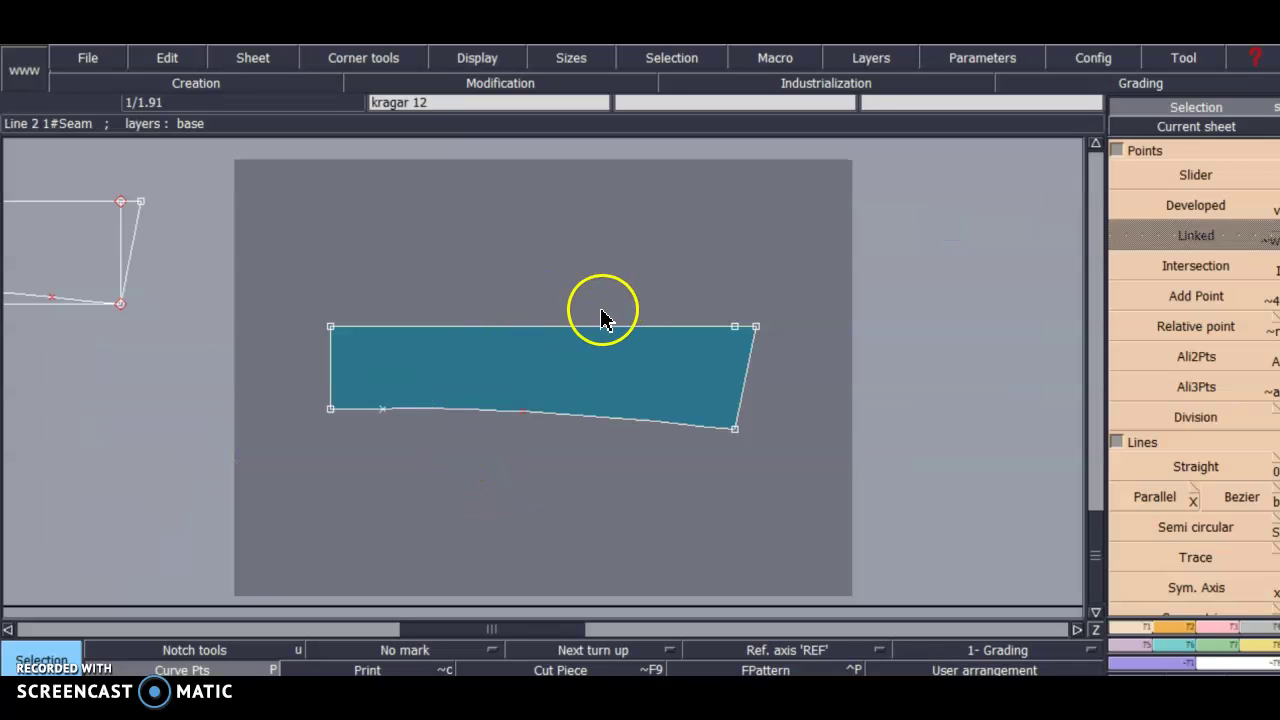
{"action": "key", "text": "m"}
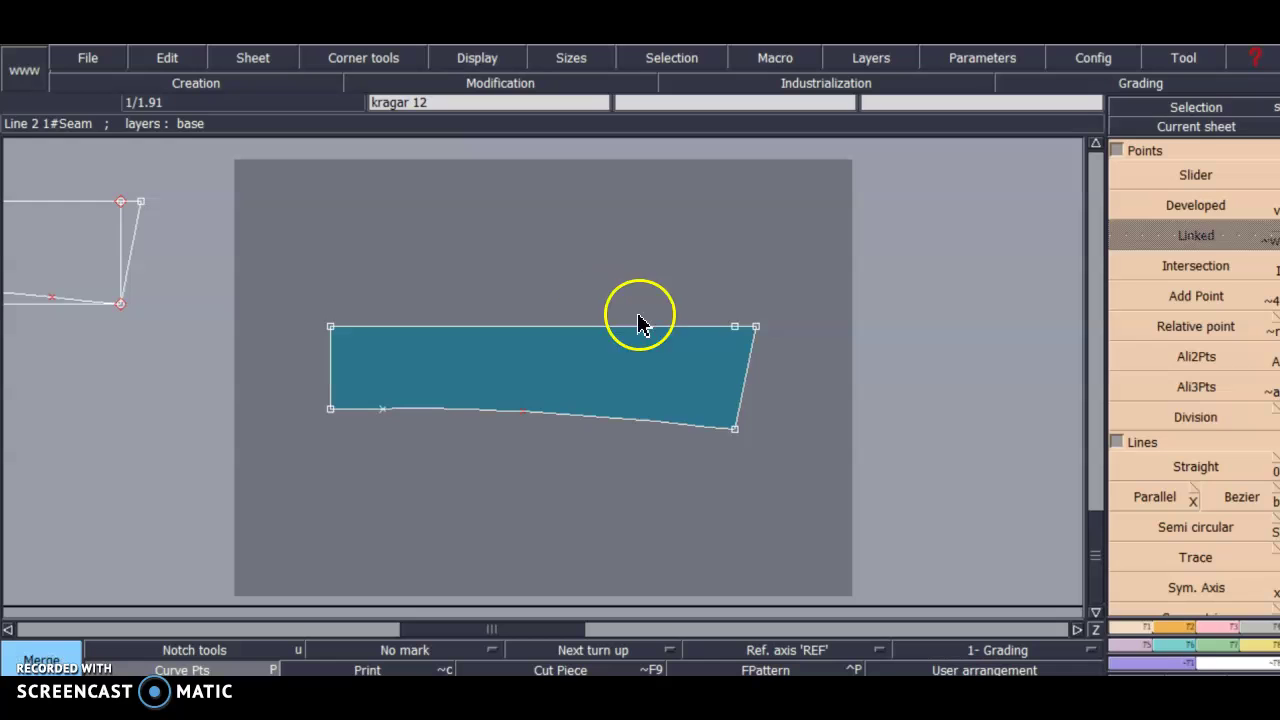
{"action": "left_click", "coordinate": [490, 224]}
{"action": "left_click", "coordinate": [736, 326]}
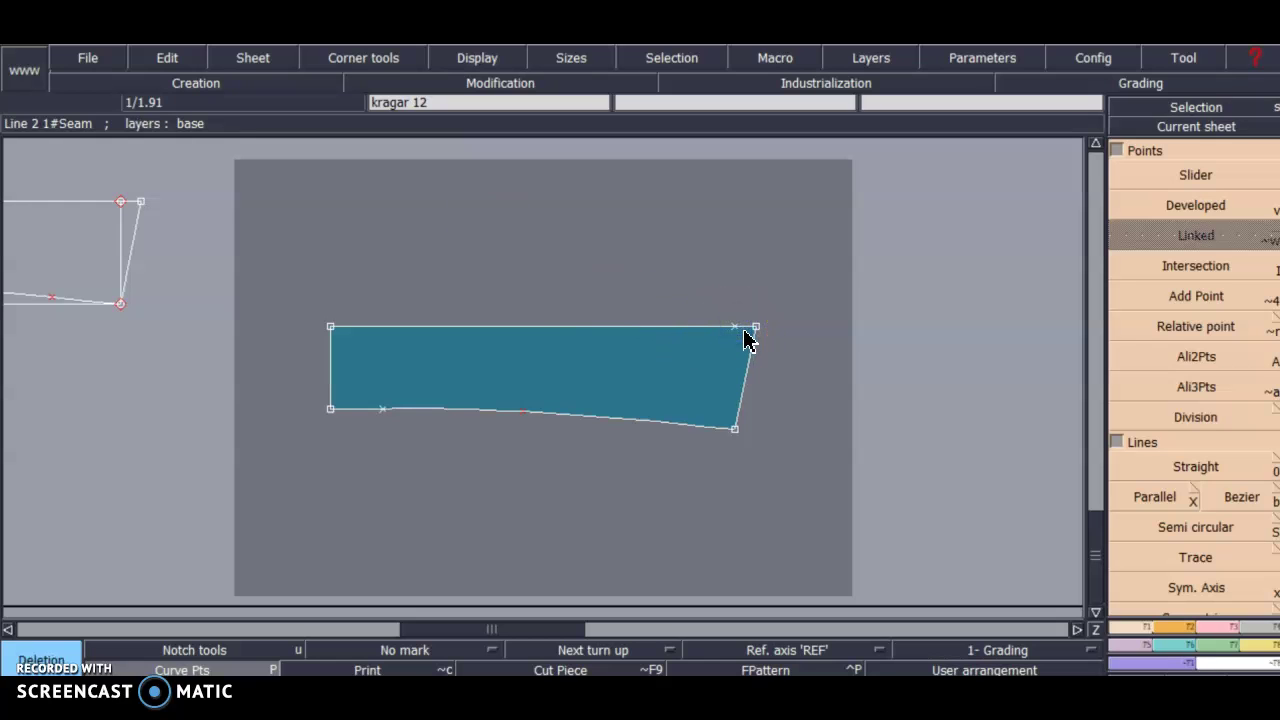
{"action": "left_click", "coordinate": [732, 326]}
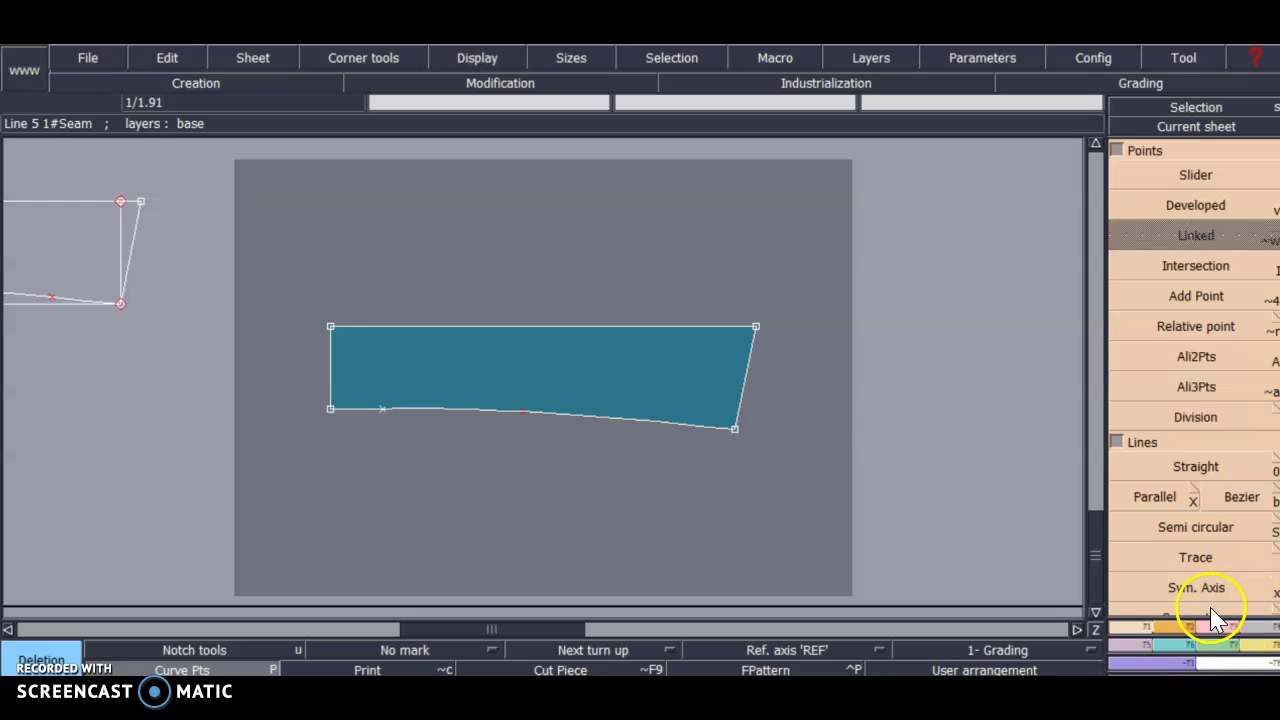
Add a 10 mm line seam allowance outside the collar's top edge, slanted end and lower curve, leaving the straight left edge without one
{"action": "left_click", "coordinate": [1264, 637]}
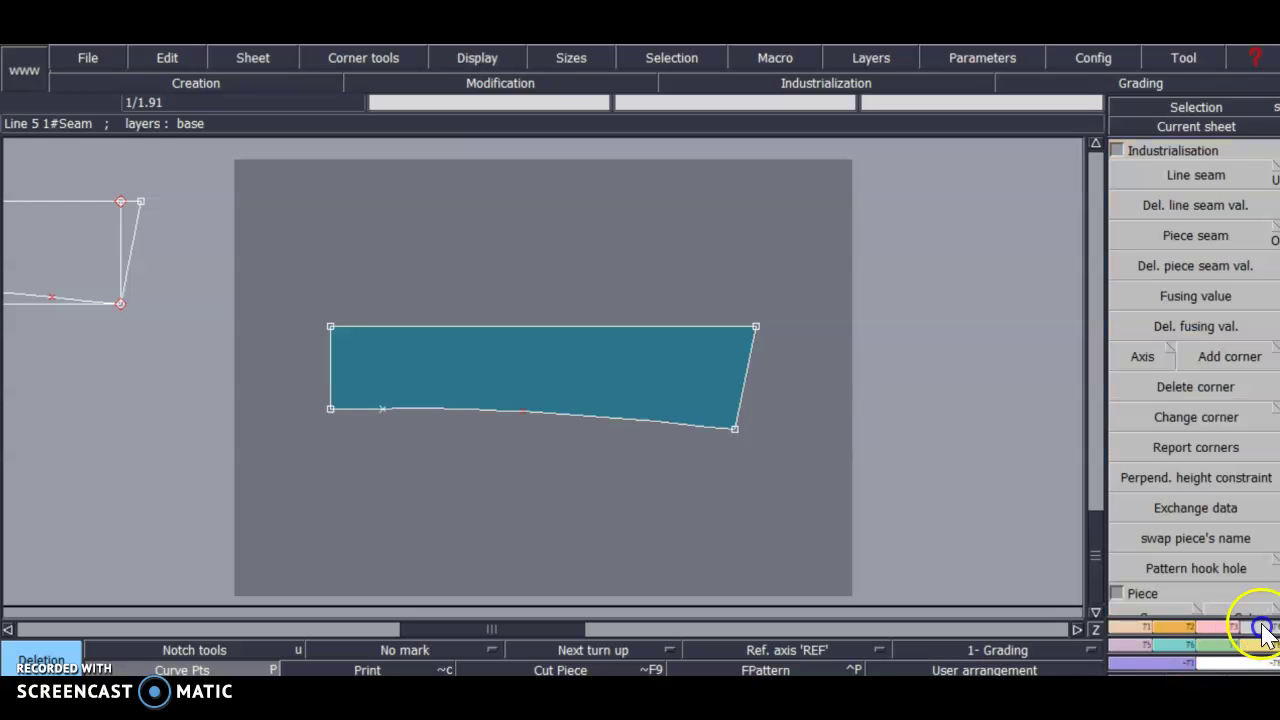
{"action": "left_click", "coordinate": [1190, 172]}
{"action": "left_click", "coordinate": [437, 223]}
{"action": "left_click", "coordinate": [660, 320]}
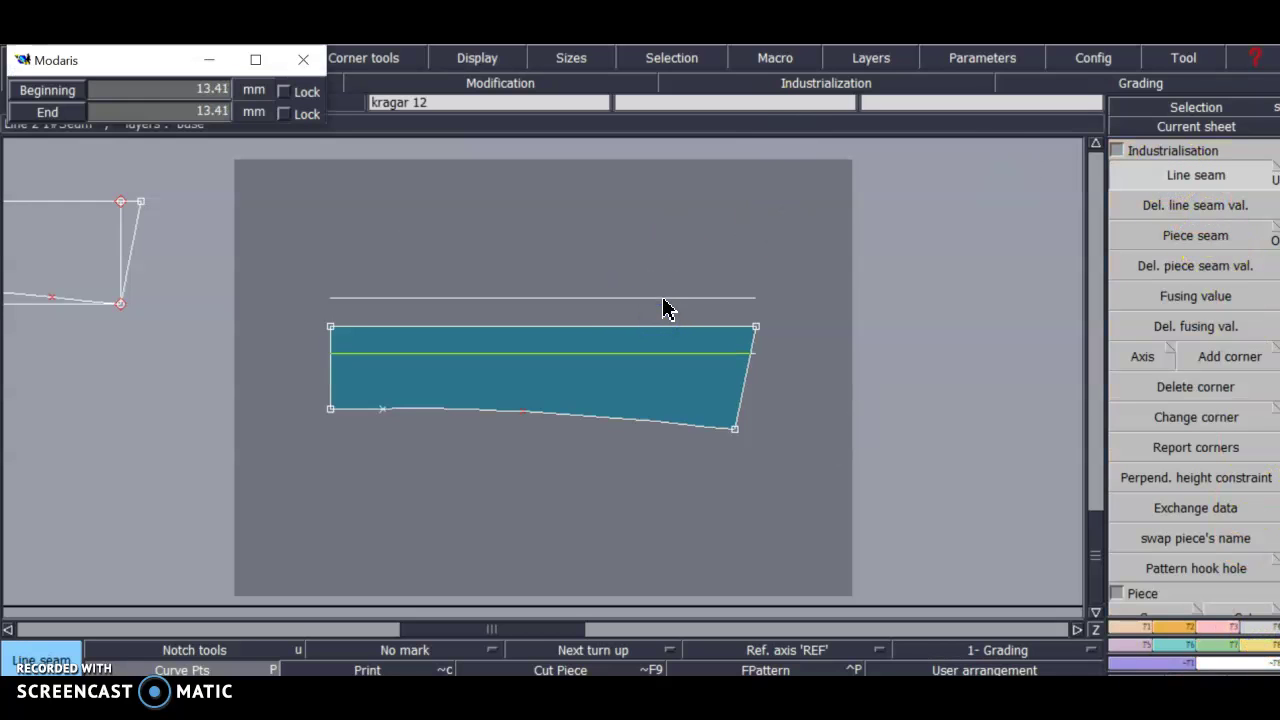
{"action": "left_click", "coordinate": [668, 310]}
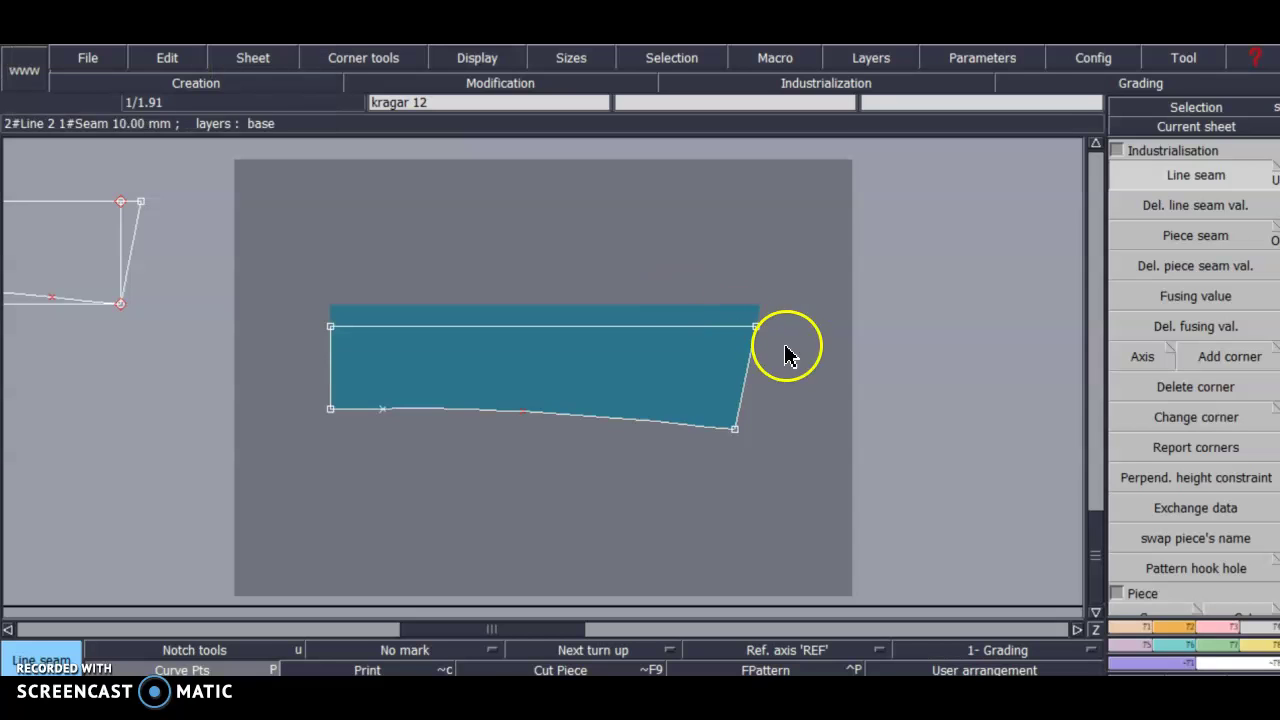
{"action": "left_click", "coordinate": [750, 362]}
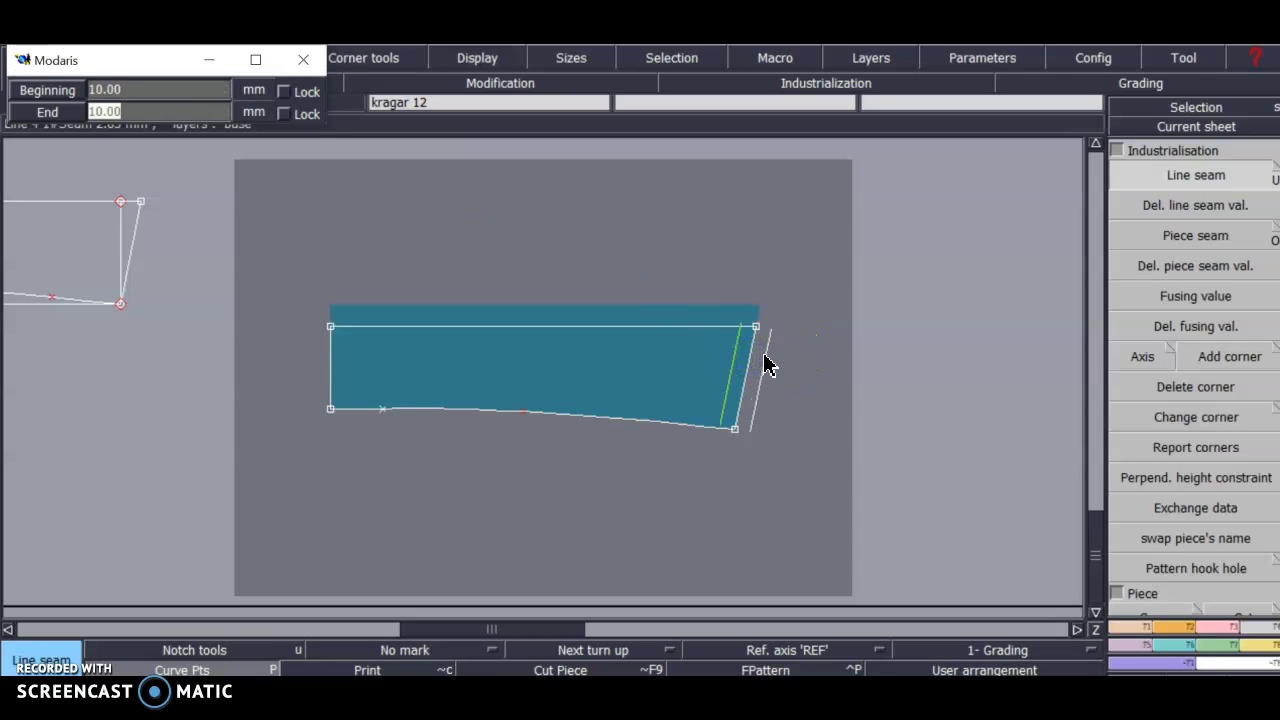
{"action": "left_click", "coordinate": [765, 366]}
{"action": "left_click", "coordinate": [685, 432]}
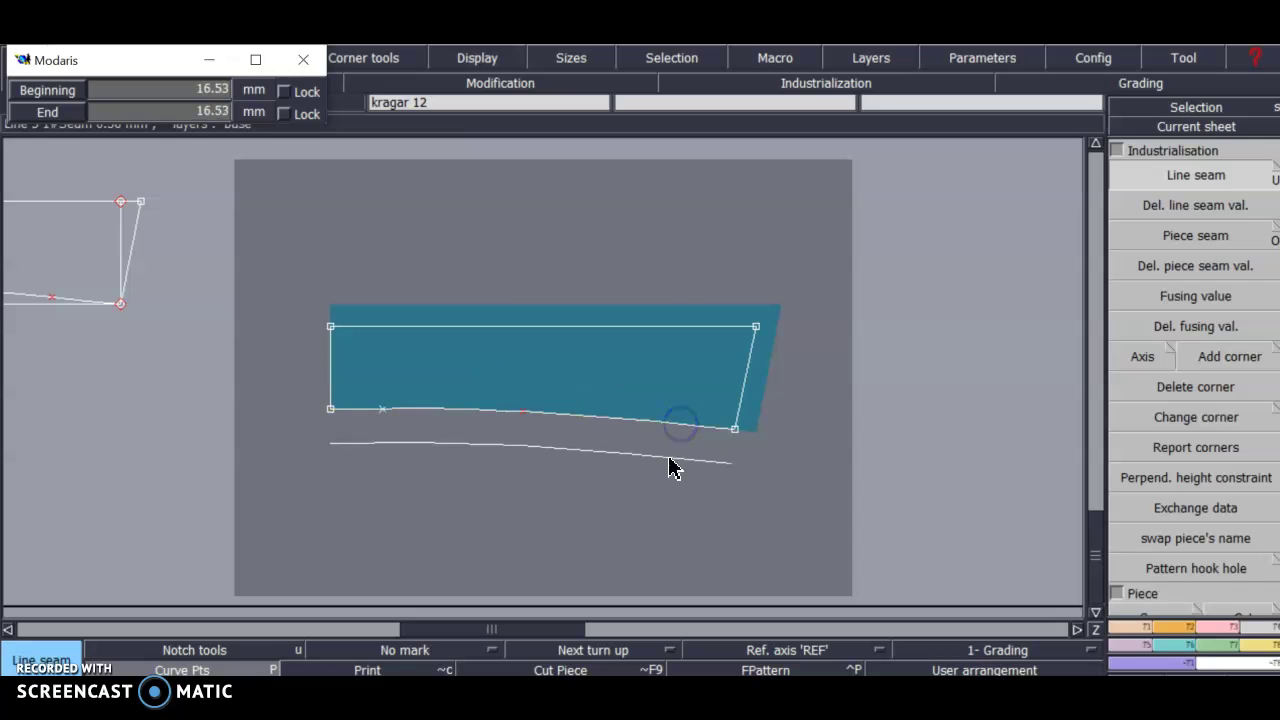
{"action": "left_click", "coordinate": [680, 452]}
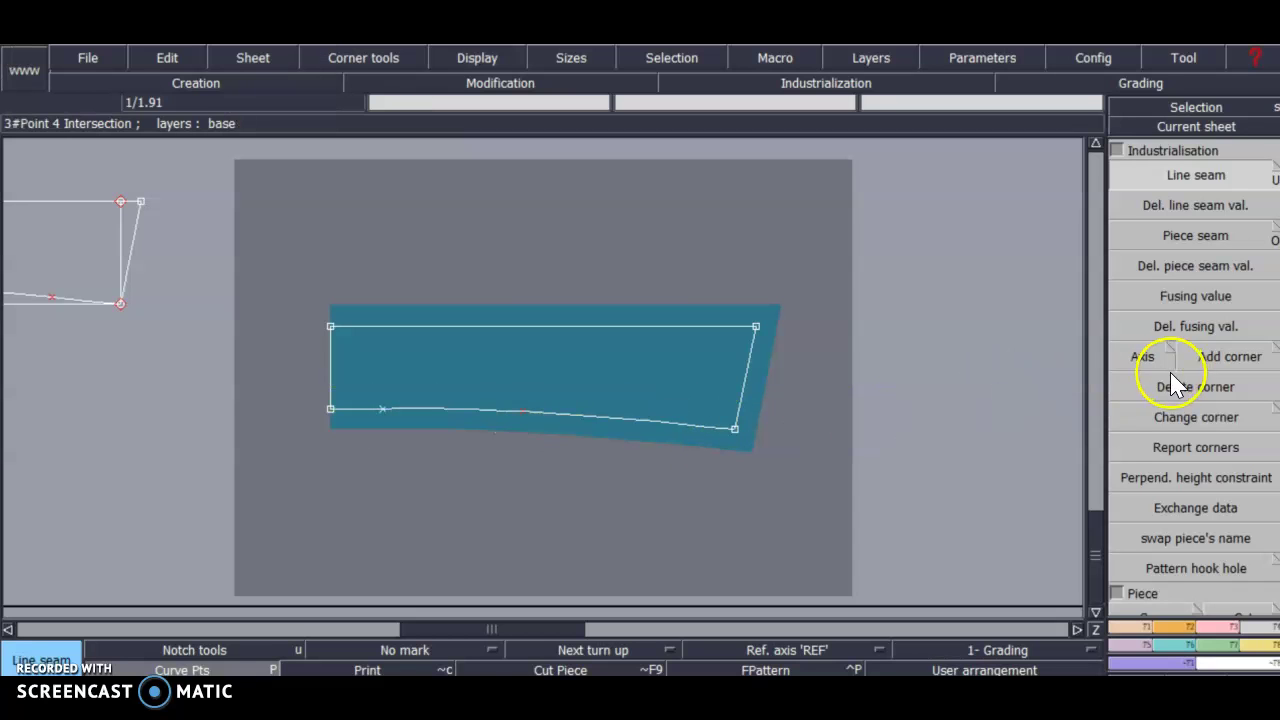
Change the seam allowance corner where the top edge meets the slanted end, trimming its pointed tip into a bevel
{"action": "left_click", "coordinate": [1190, 417]}
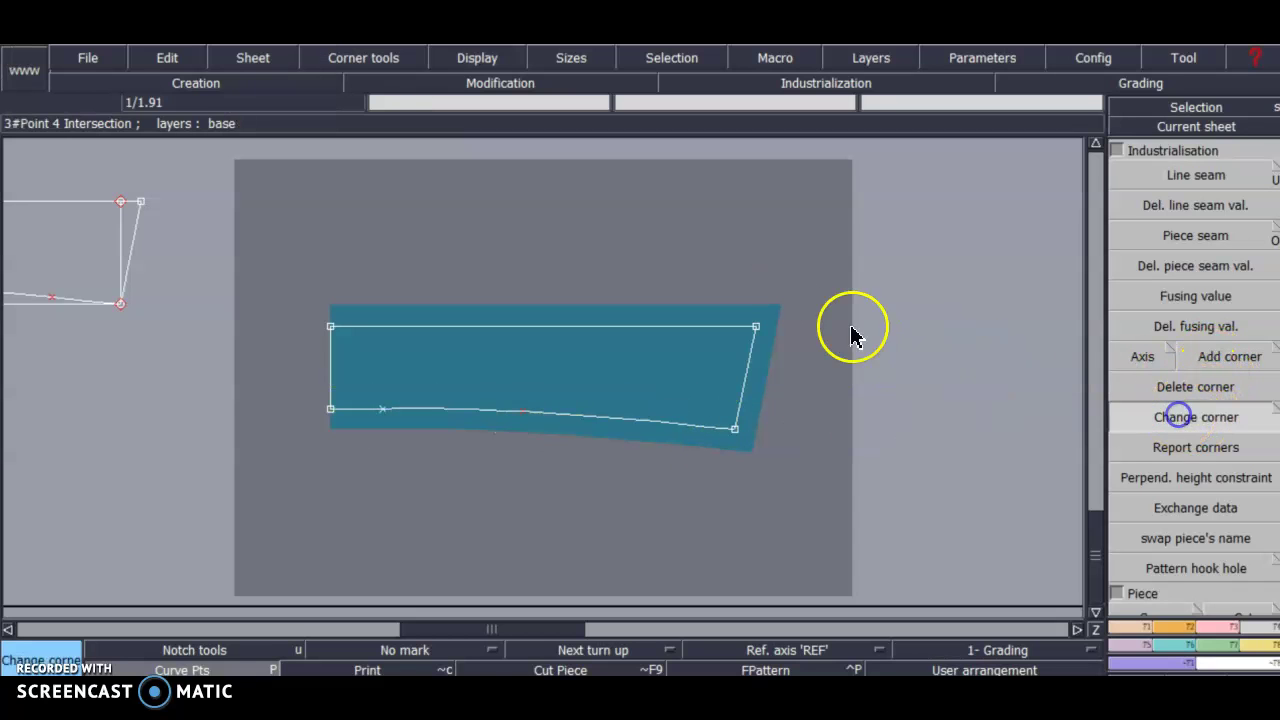
{"action": "left_click", "coordinate": [754, 330]}
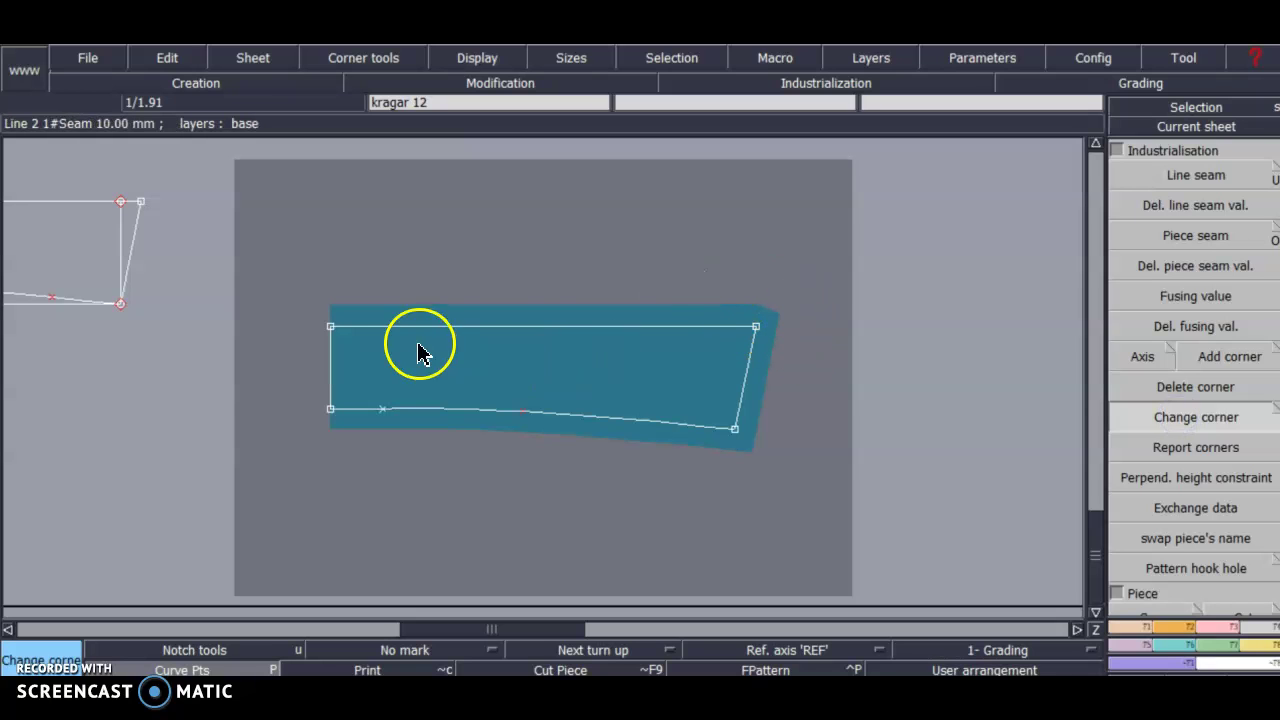
{"action": "left_click", "coordinate": [770, 335]}
{"action": "left_click", "coordinate": [765, 305]}
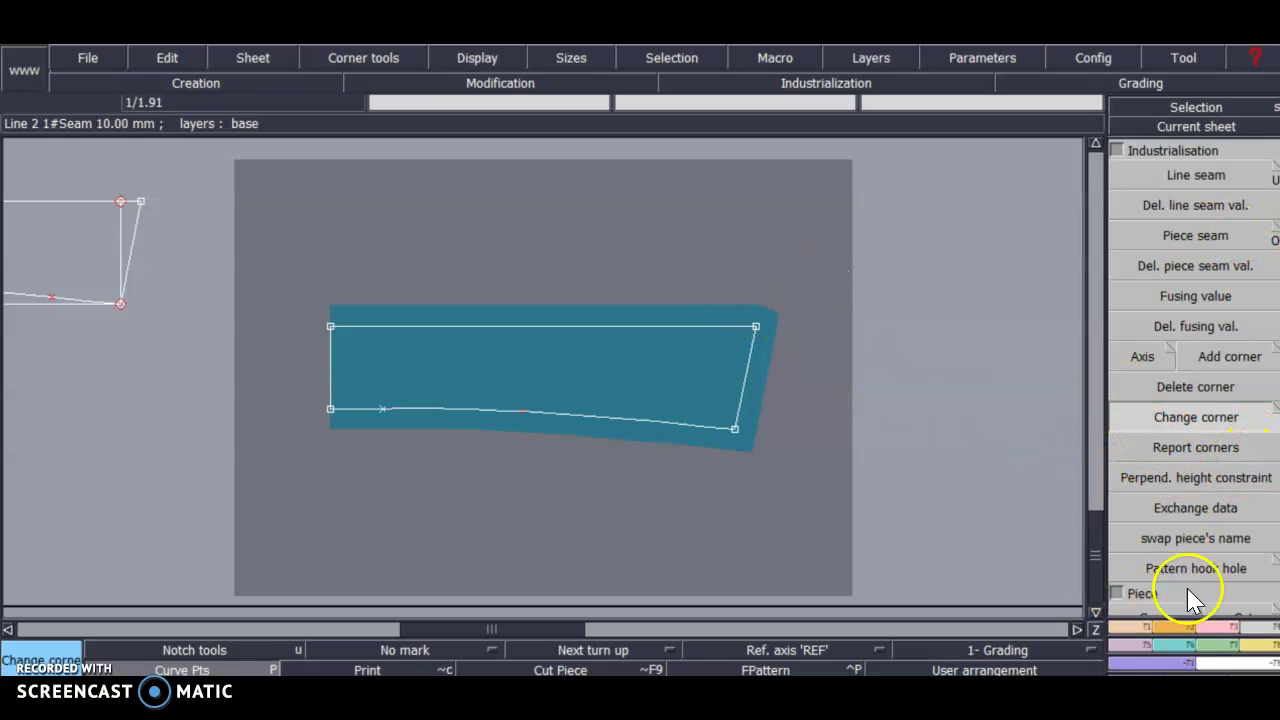
Mirror the half collar with Sym2Pts about the two endpoints of its straight left edge to make the full collar piece
{"action": "left_click", "coordinate": [1132, 640]}
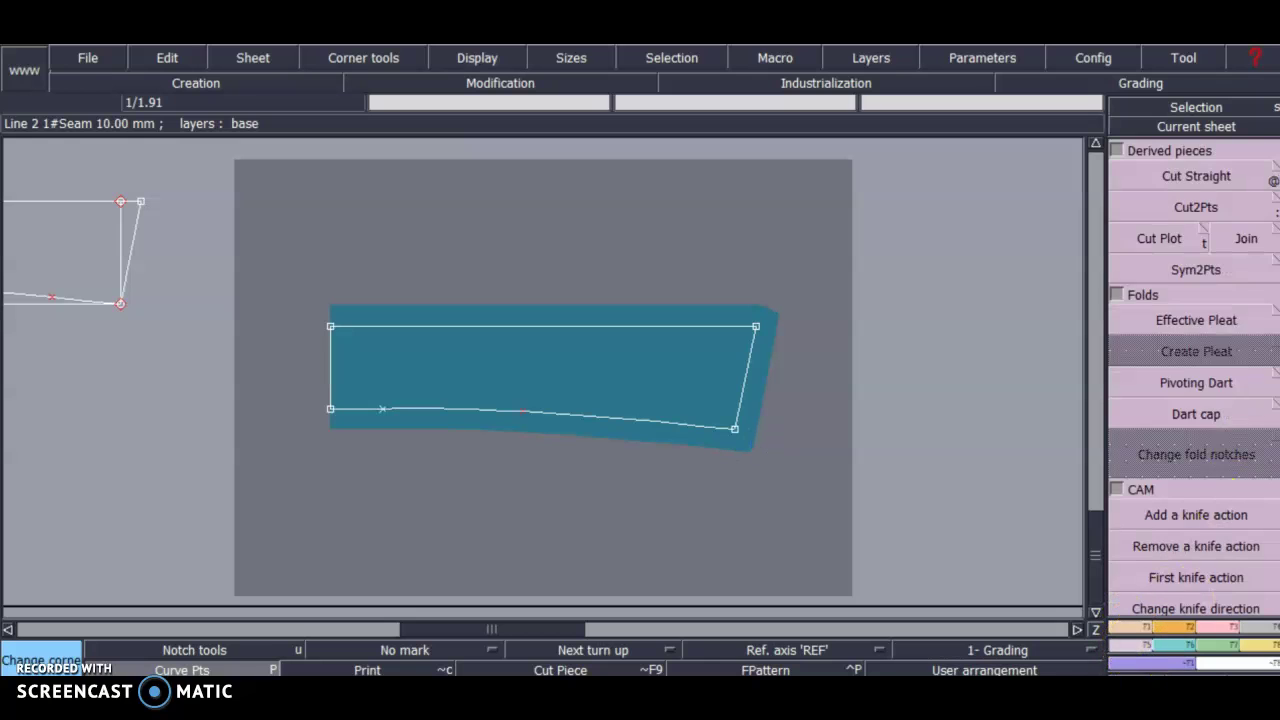
{"action": "left_click", "coordinate": [1190, 270]}
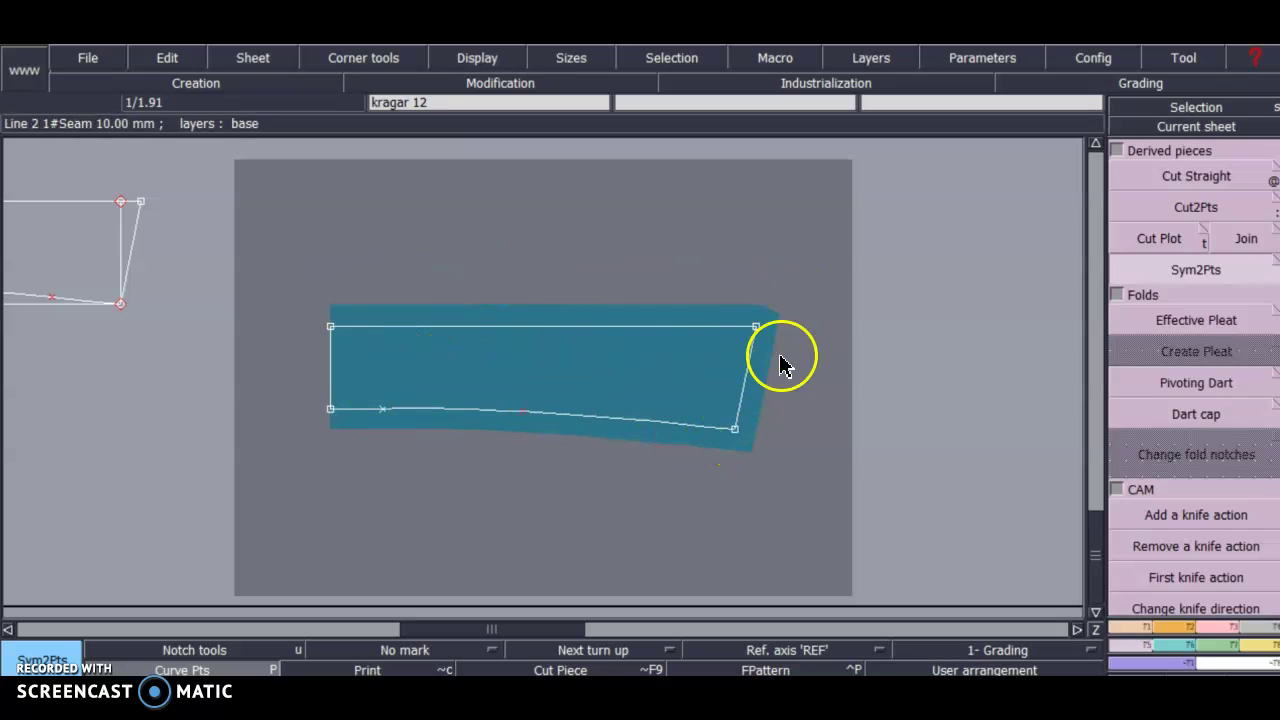
{"action": "left_click", "coordinate": [331, 325]}
{"action": "left_click", "coordinate": [331, 410]}
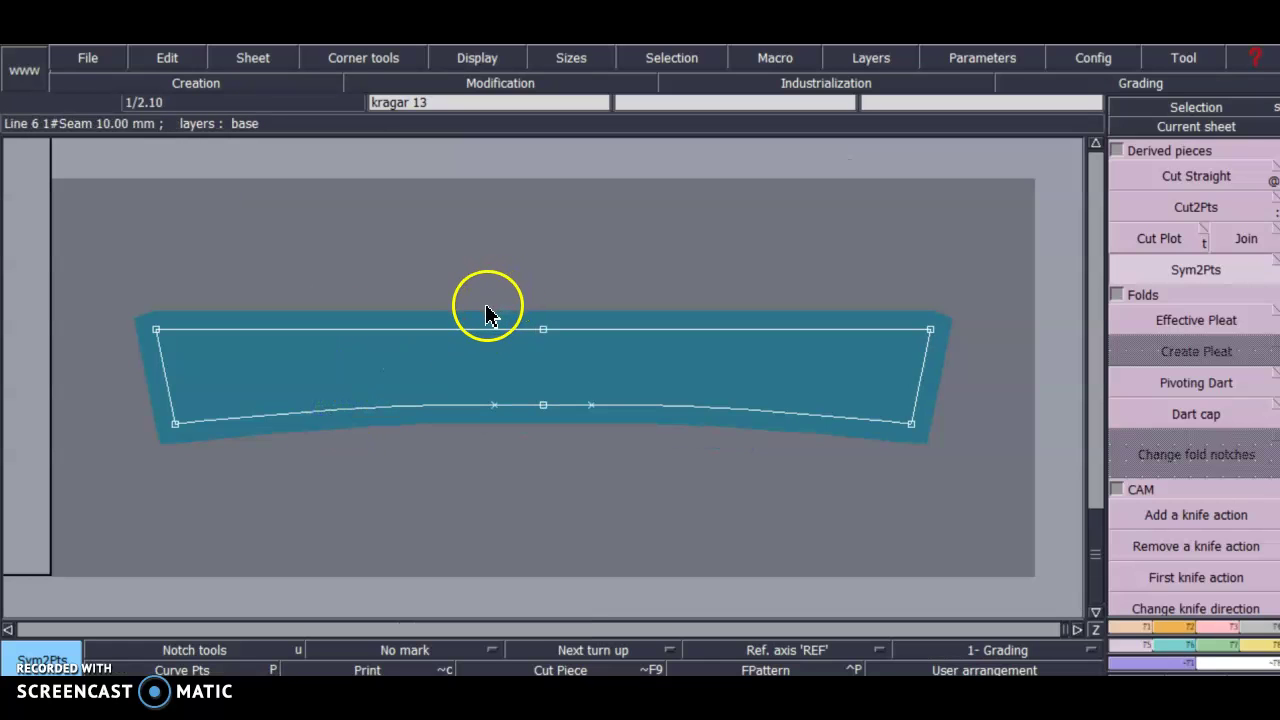
Merge the segments at the centre of the full collar's top edge and lower curve, and place a notch at the lower centre point
{"action": "left_click", "coordinate": [544, 337]}
{"action": "left_click", "coordinate": [550, 406]}
{"action": "left_click", "coordinate": [547, 400]}
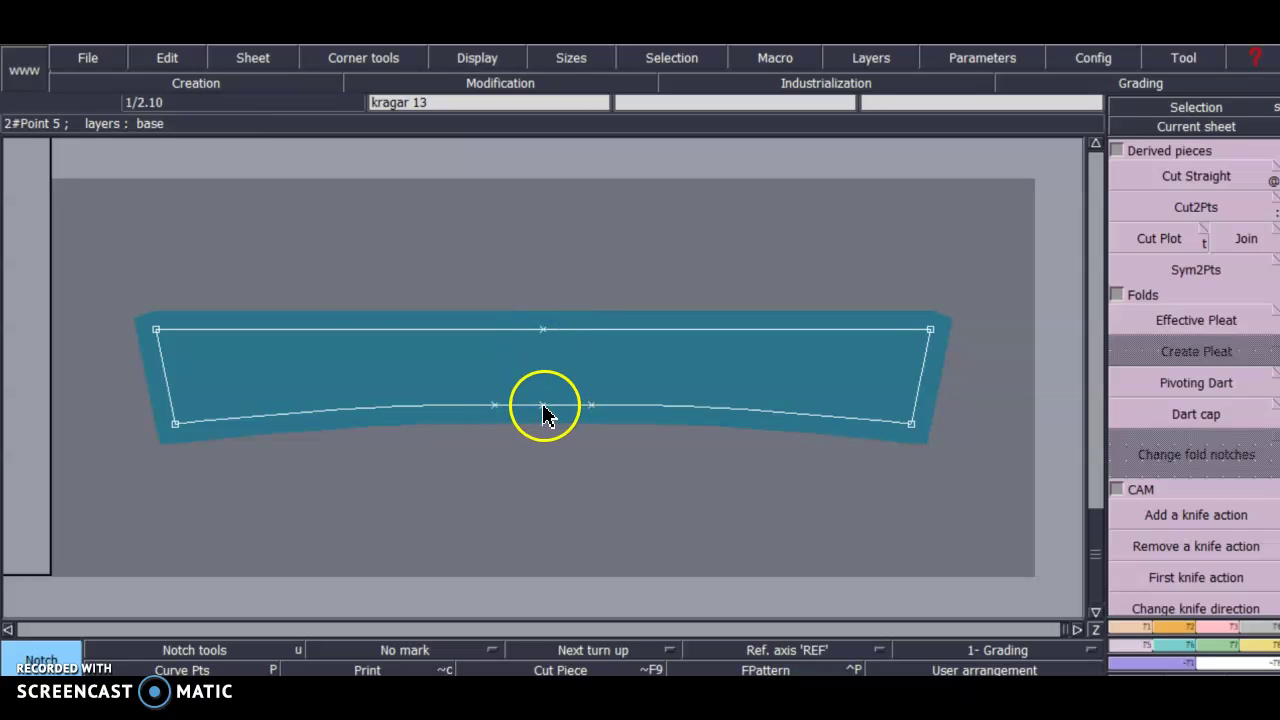
{"action": "left_click", "coordinate": [390, 396]}
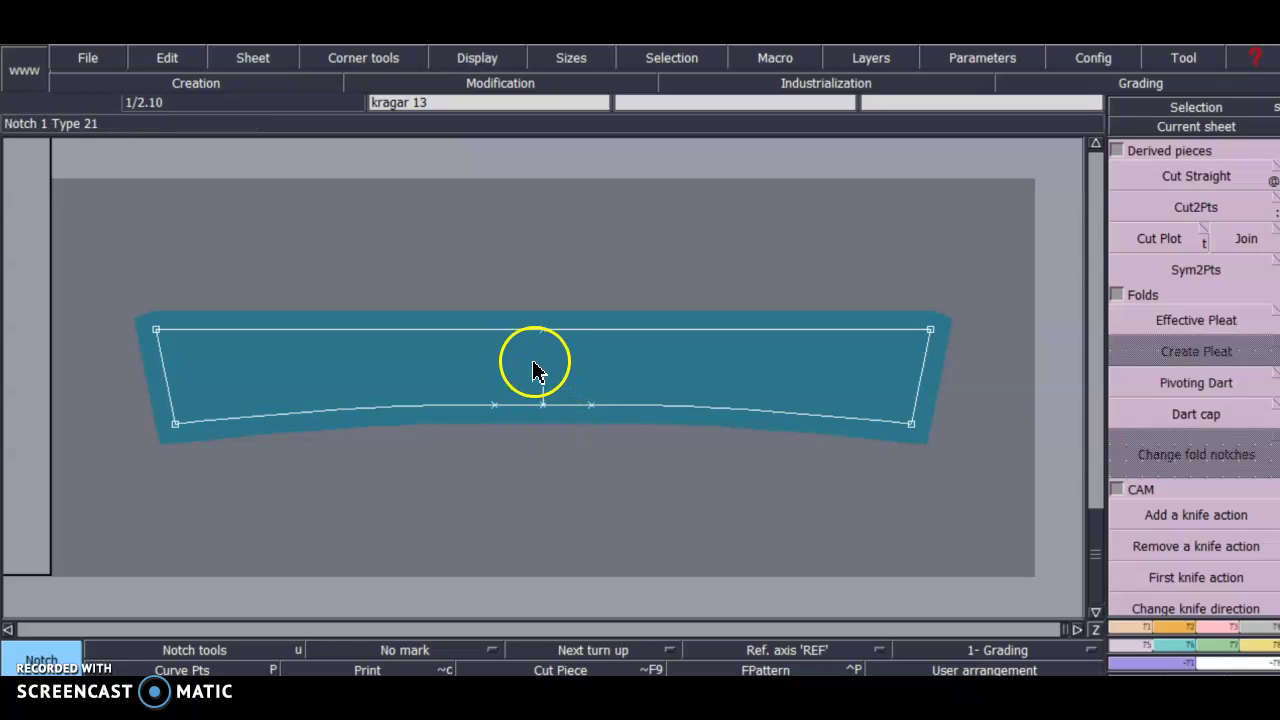
Delete the leftover centre point on the full collar's top edge and return to the Selection tool
{"action": "key", "text": "Delete"}
{"action": "left_click", "coordinate": [543, 329]}
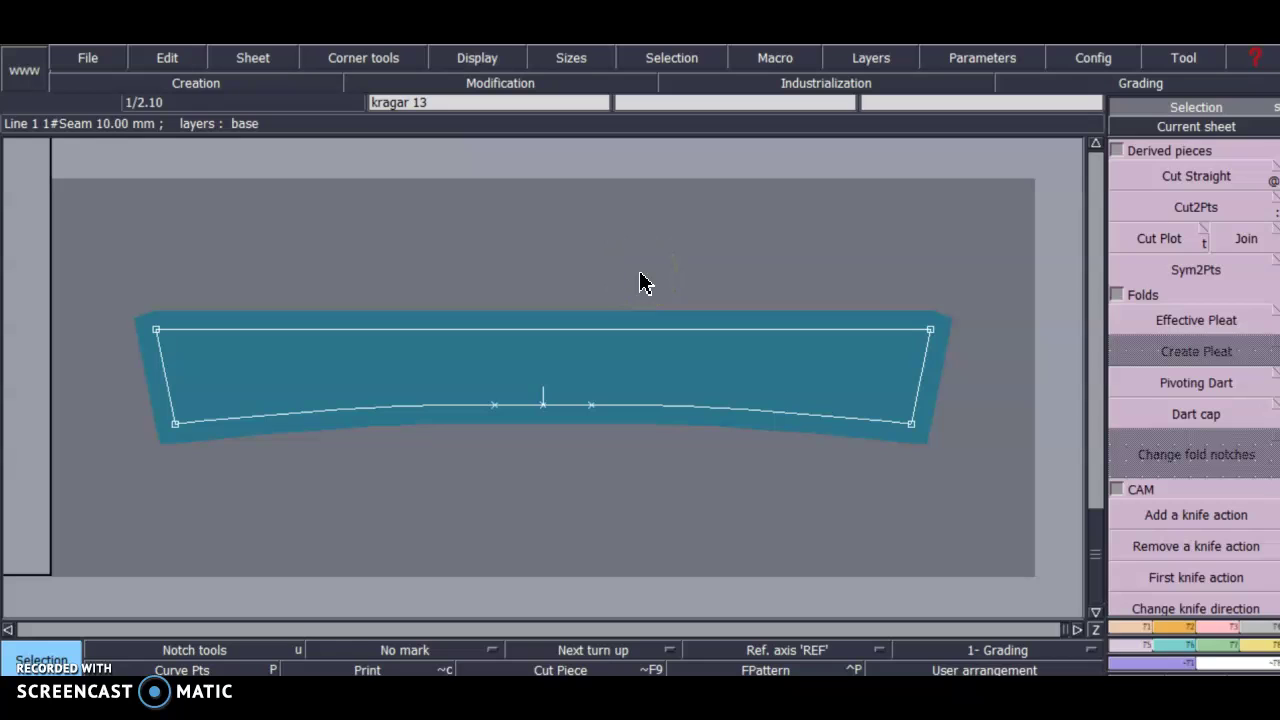
{"action": "left_click", "coordinate": [494, 311]}
{"action": "left_click", "coordinate": [121, 623]}
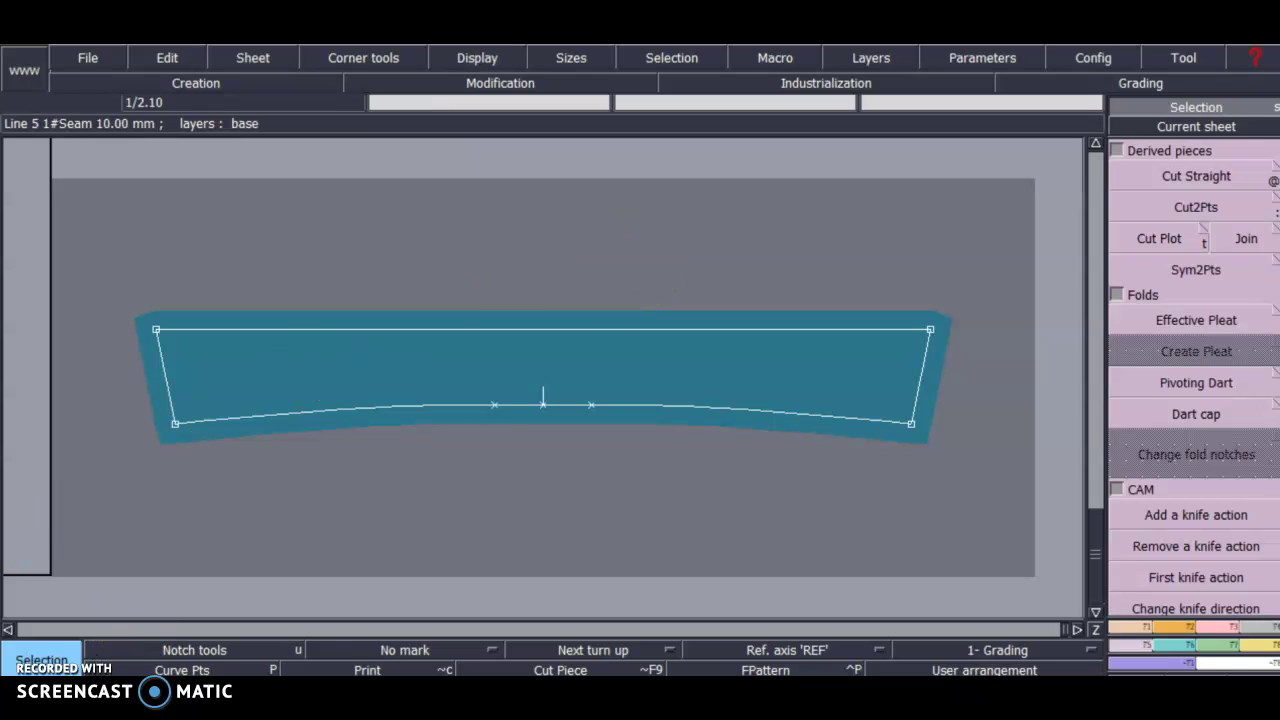